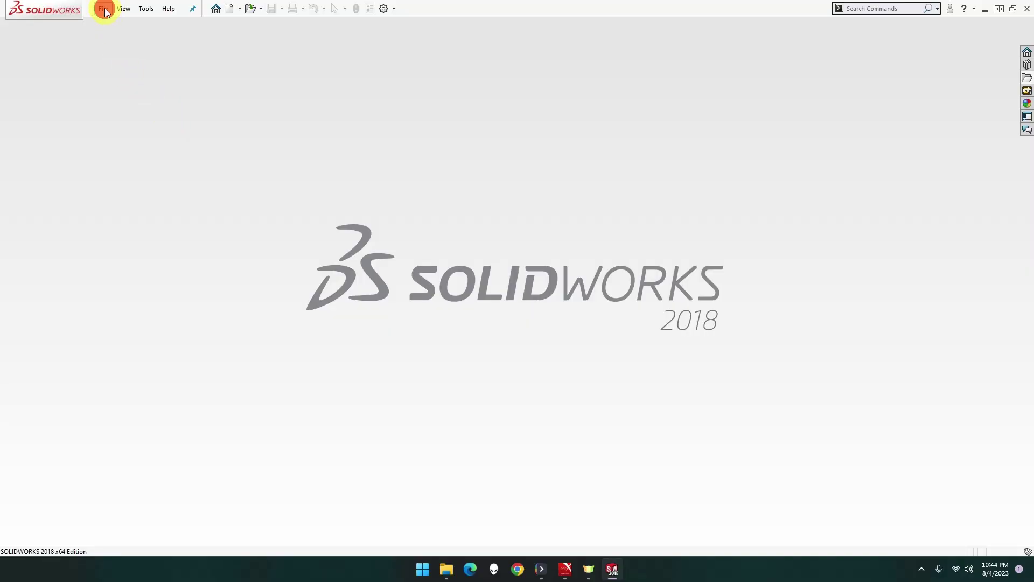
Step: Create a new part document from the Part MMGS template
click(103, 9)
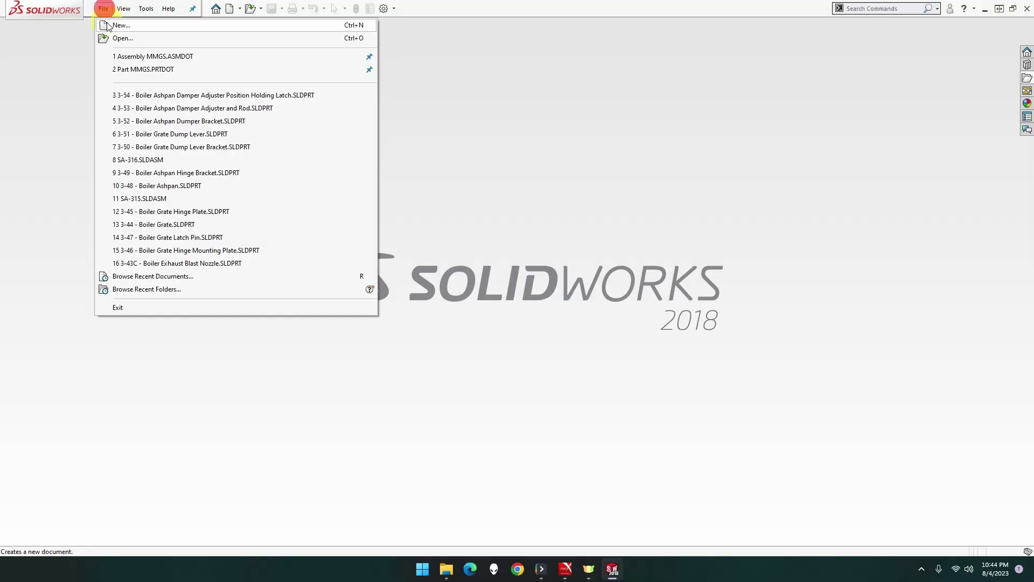
click(119, 25)
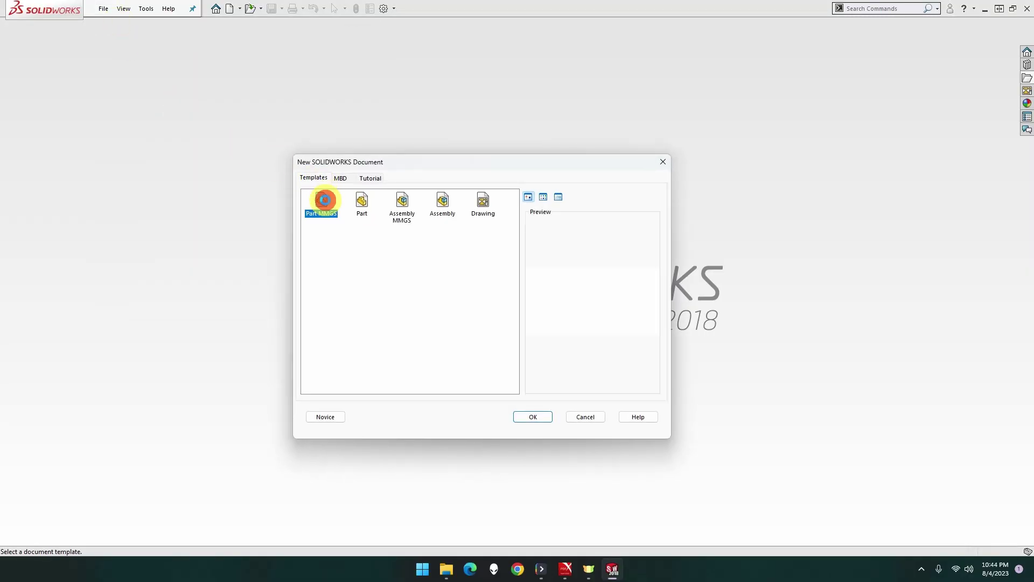
double_click(324, 200)
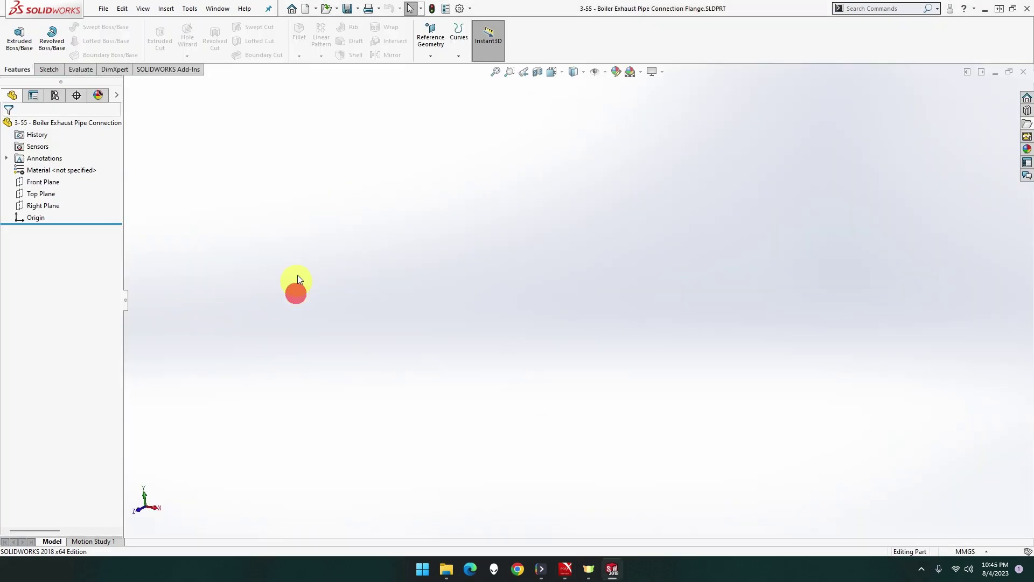
Step: Start a sketch on the Top Plane and draw a circle of about 61 mm radius centred on the origin
click(53, 196)
click(62, 182)
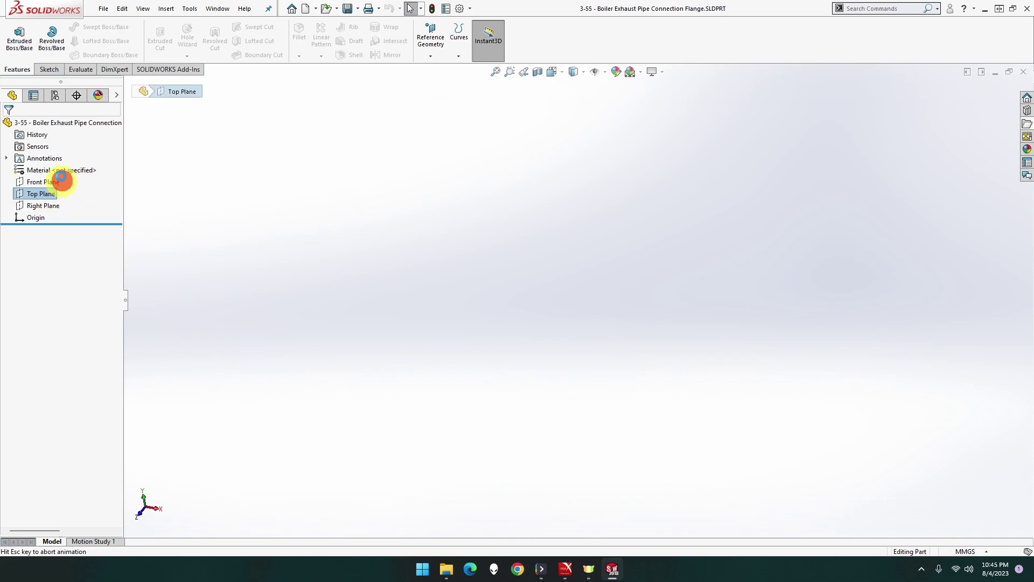
click(92, 27)
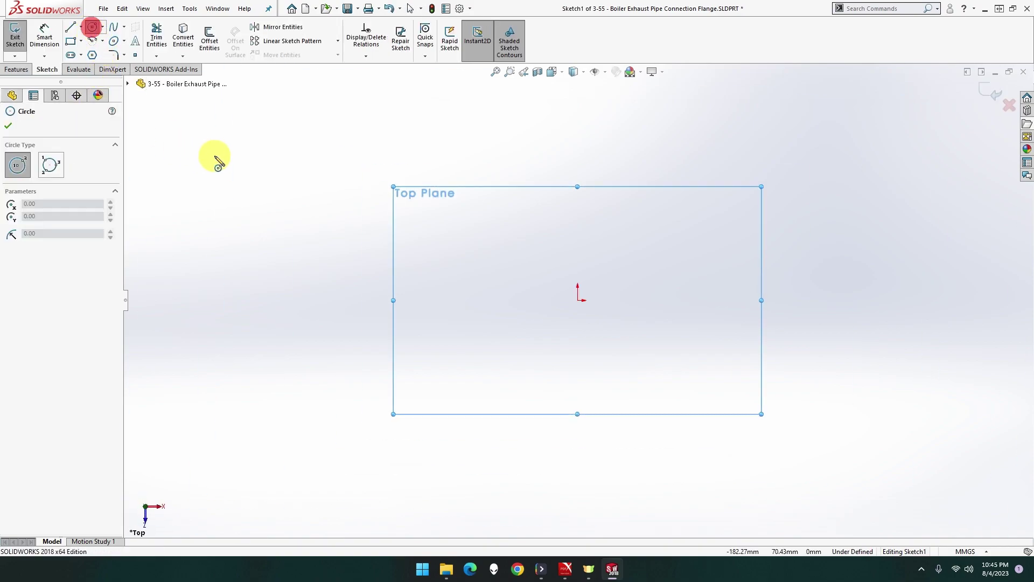
click(578, 300)
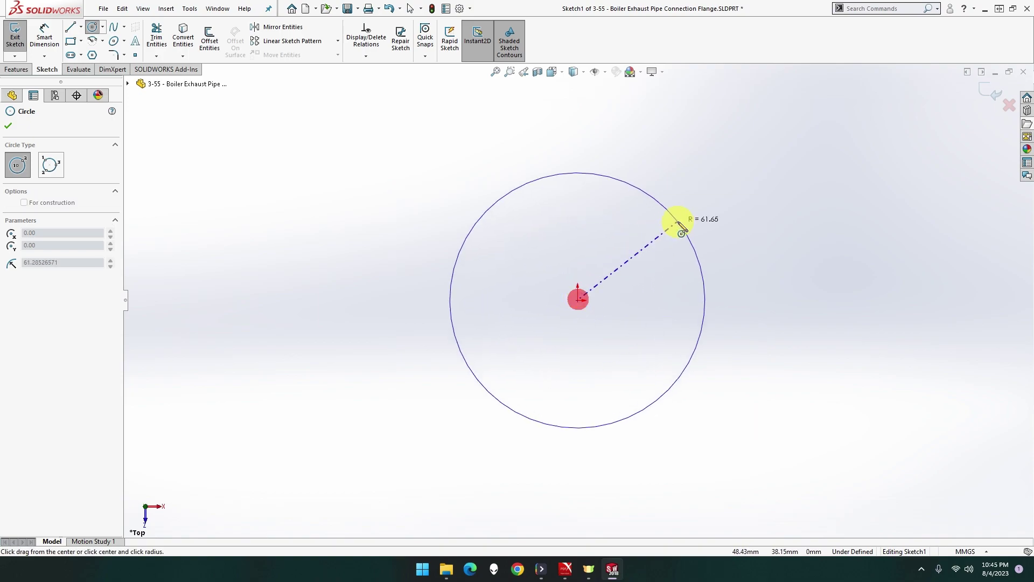
click(677, 222)
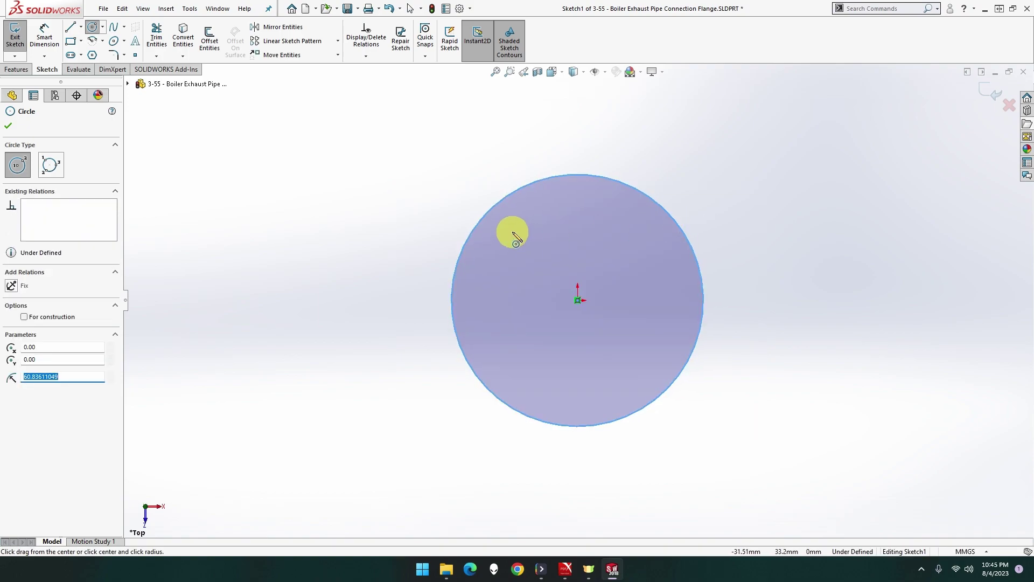
Step: Dimension the circle's diameter as 38 mm
click(44, 41)
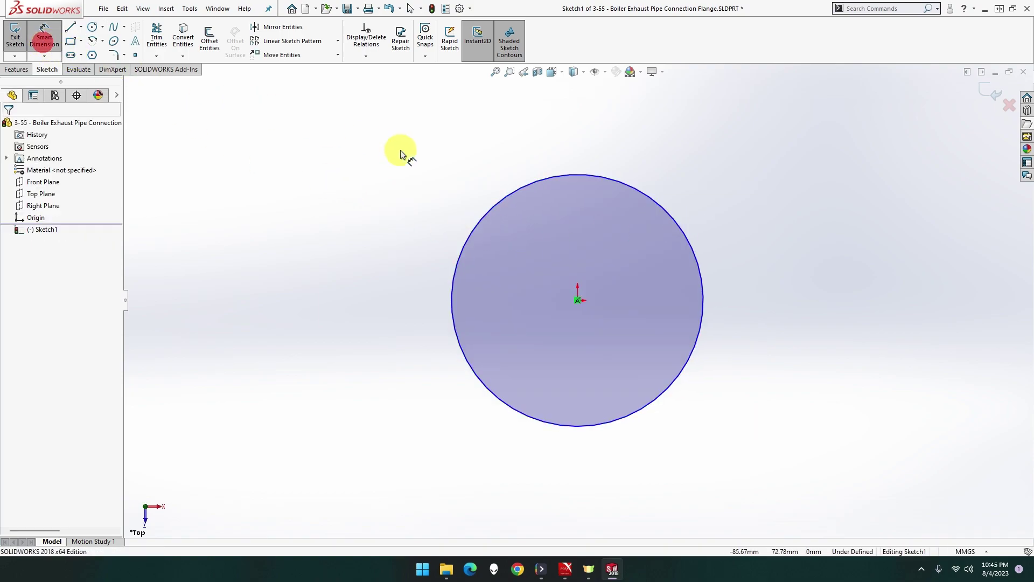
click(489, 207)
click(382, 142)
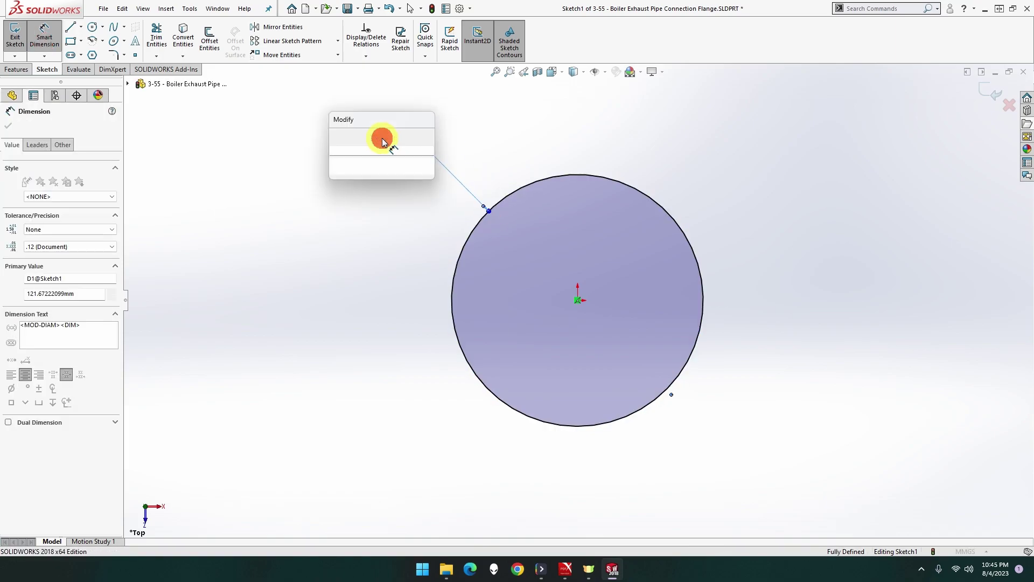
text(38)
key(Return)
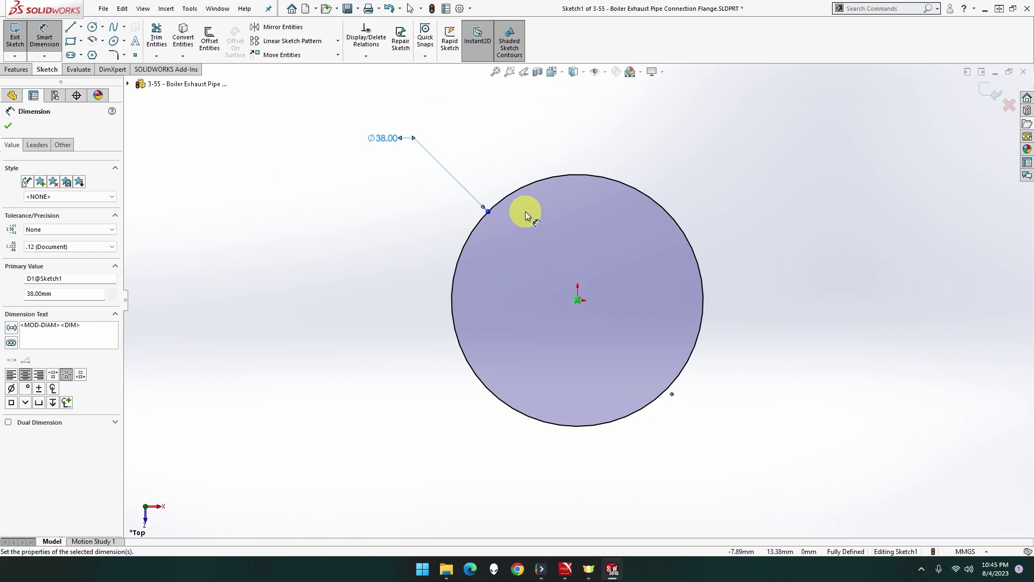
Step: Extrude the 38 mm circle as a blind boss 6 mm deep to form the flange disc
click(21, 70)
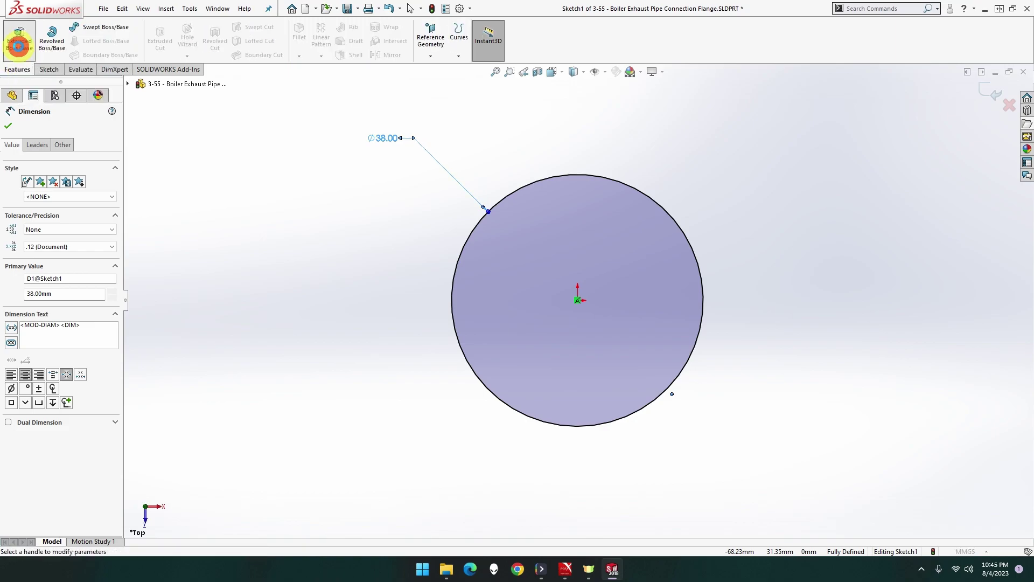
click(18, 47)
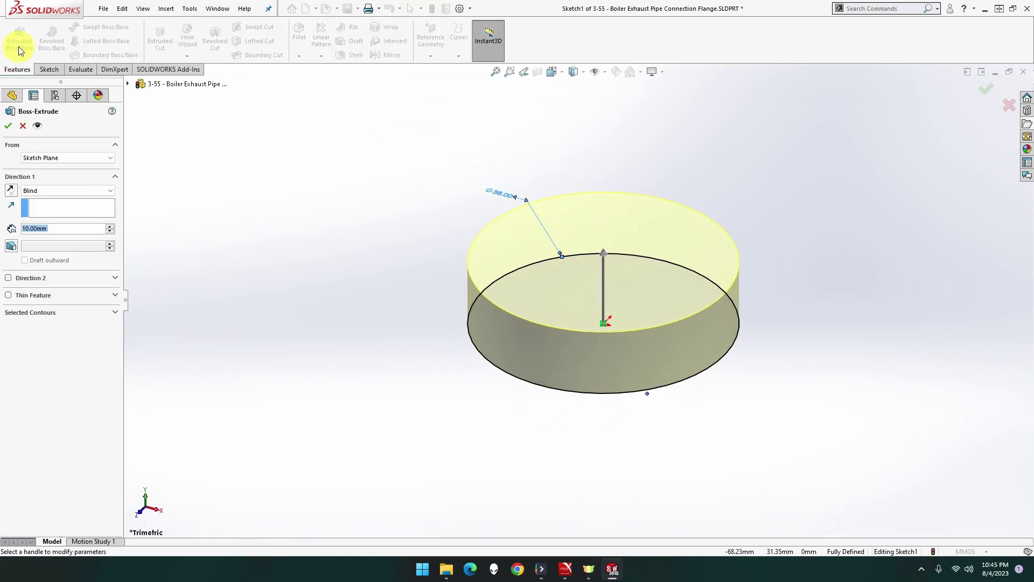
text(6)
key(Tab)
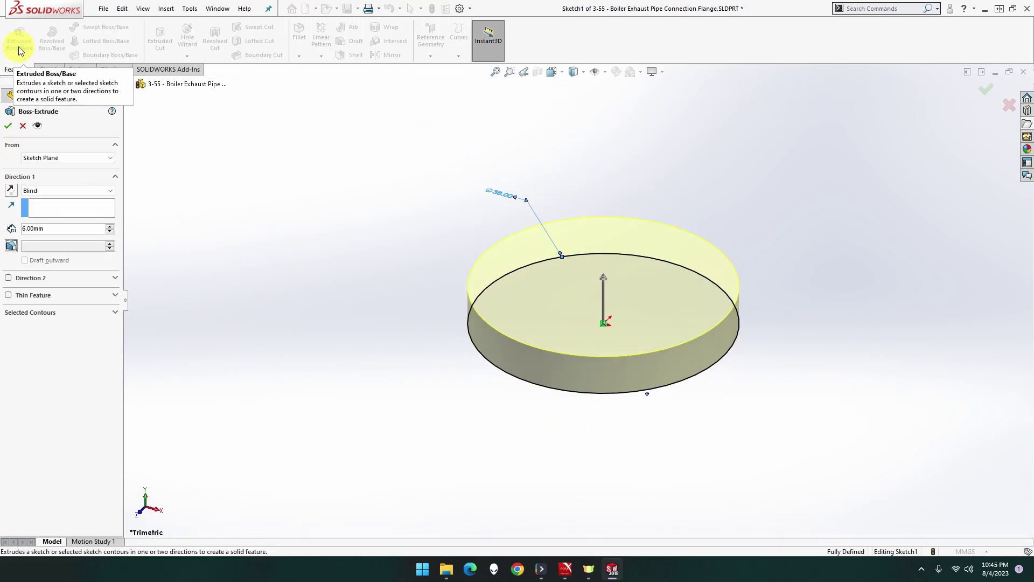
click(8, 125)
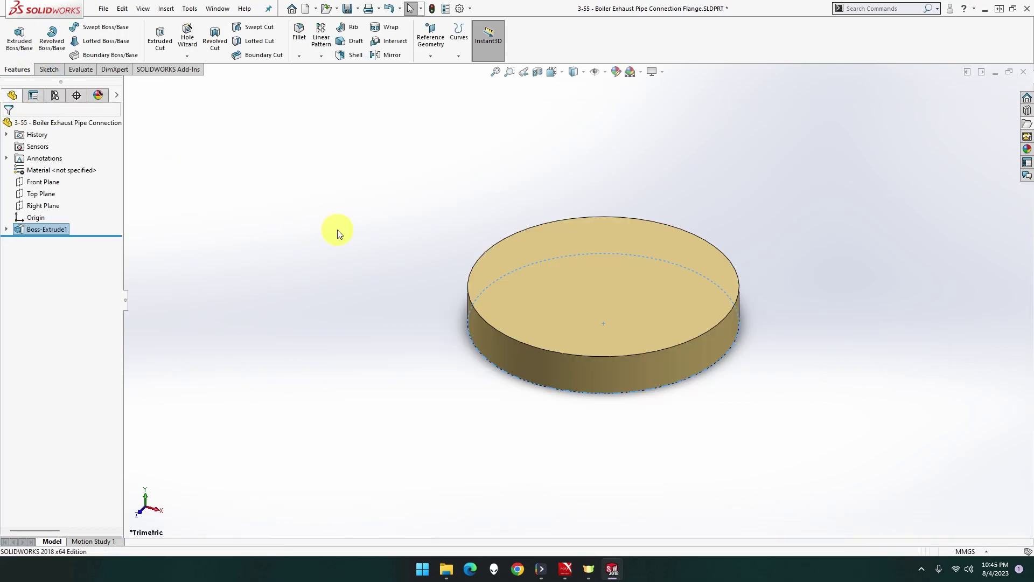
Step: Start a sketch on the disc's upper face and draw a circle of about 9.8 mm radius centred on the origin
right_click(545, 284)
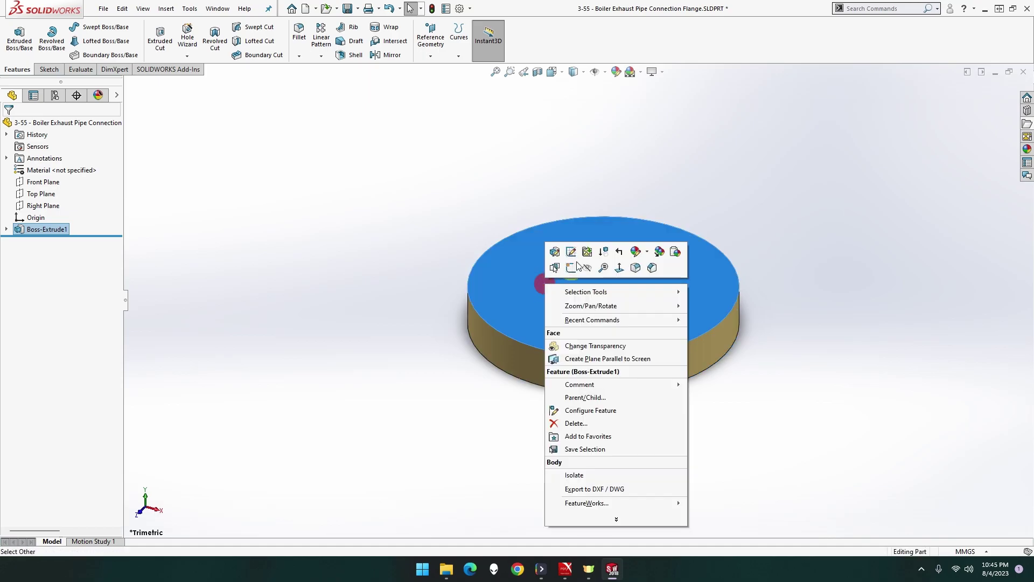
click(571, 267)
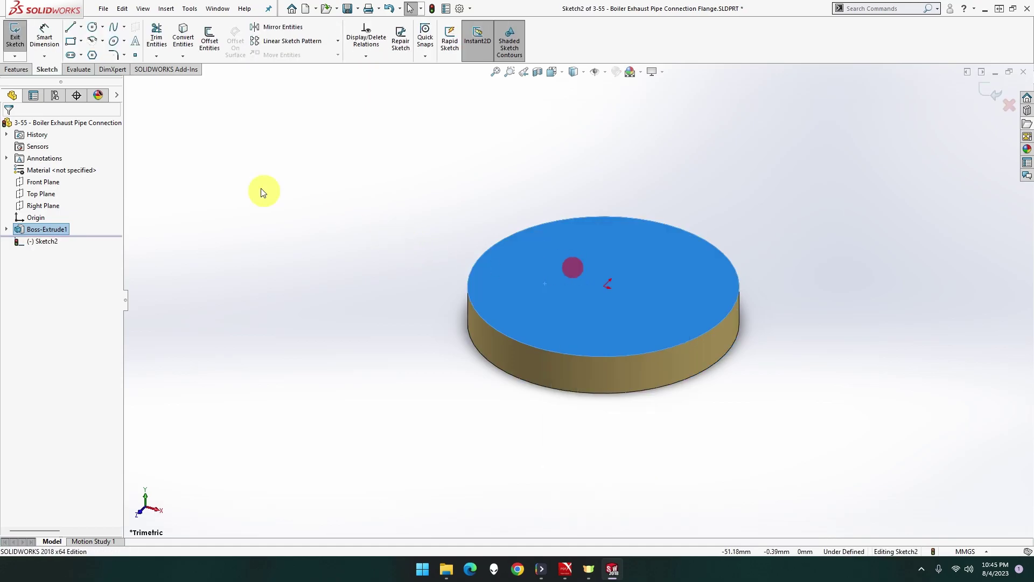
click(93, 30)
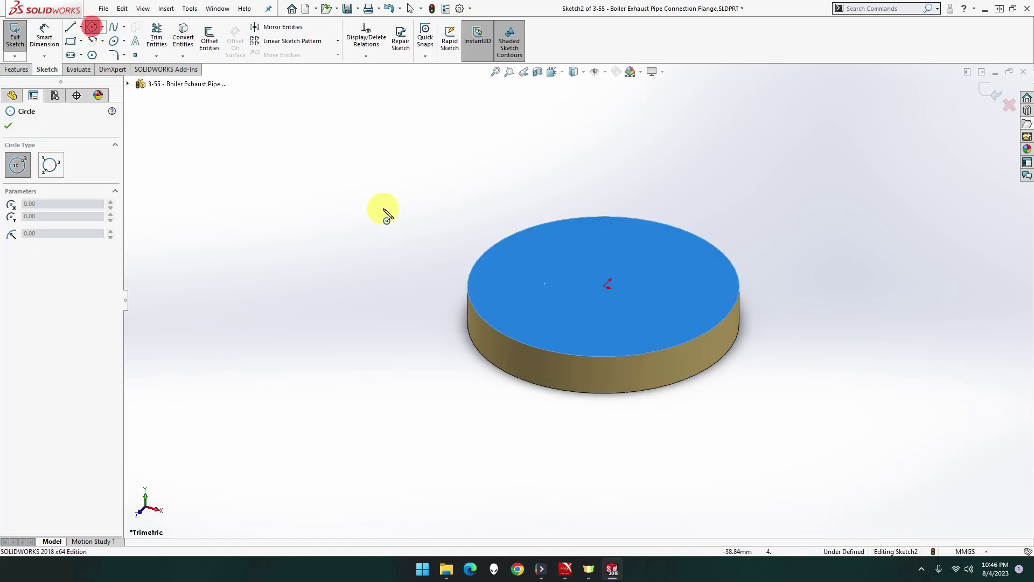
click(605, 287)
click(657, 260)
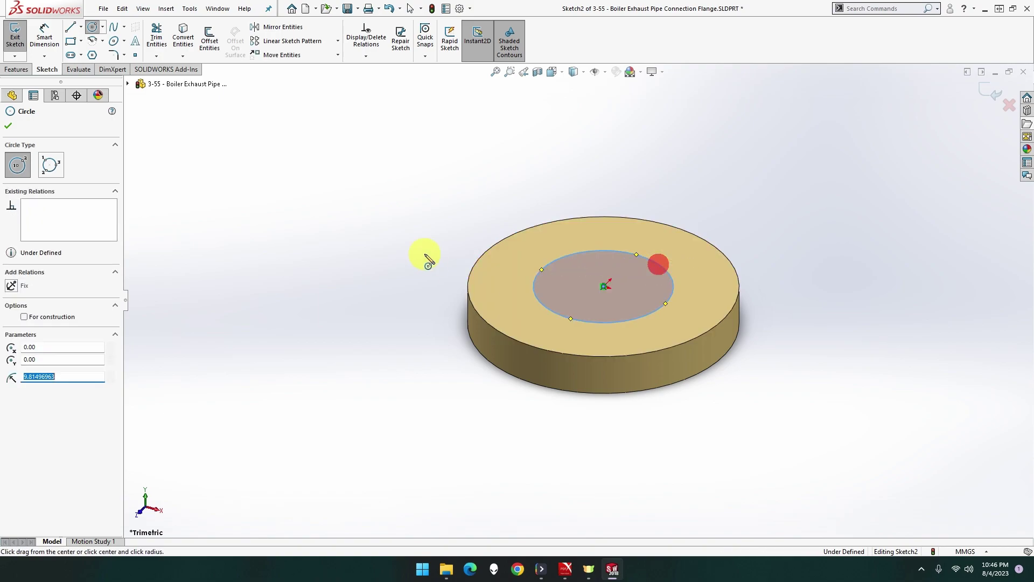
Step: Dimension the diameter of the circle on the disc's upper face as 24 mm
click(44, 42)
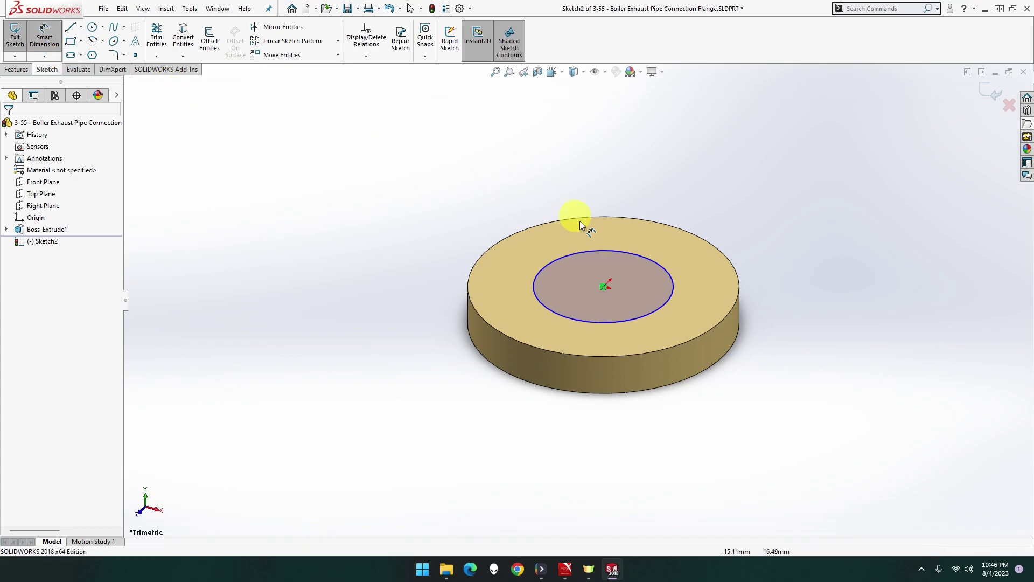
click(597, 252)
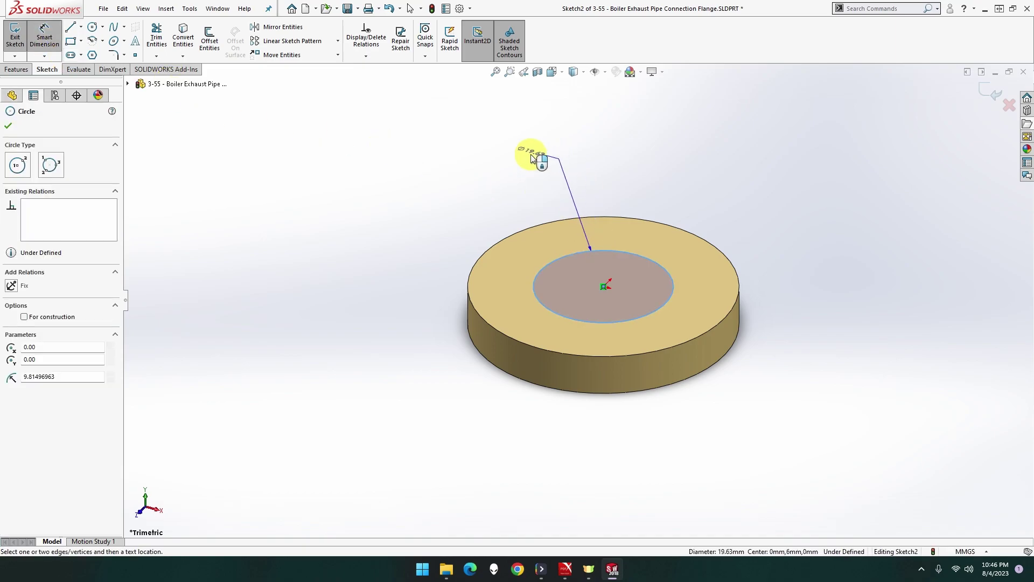
click(531, 154)
text(24)
key(Return)
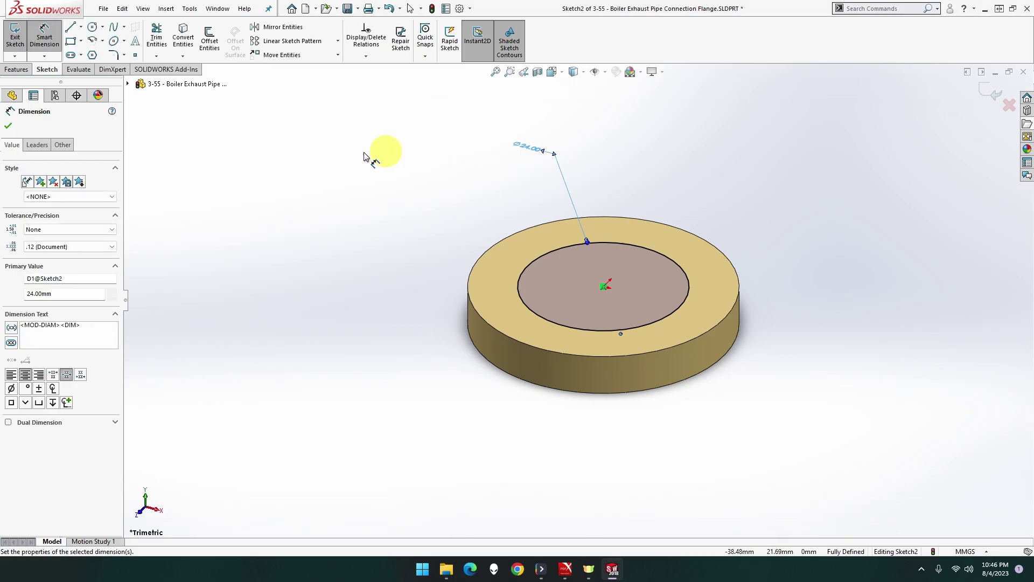
Step: Extrude the 24 mm circle 13 mm upward as a blind boss merged with the disc
click(18, 69)
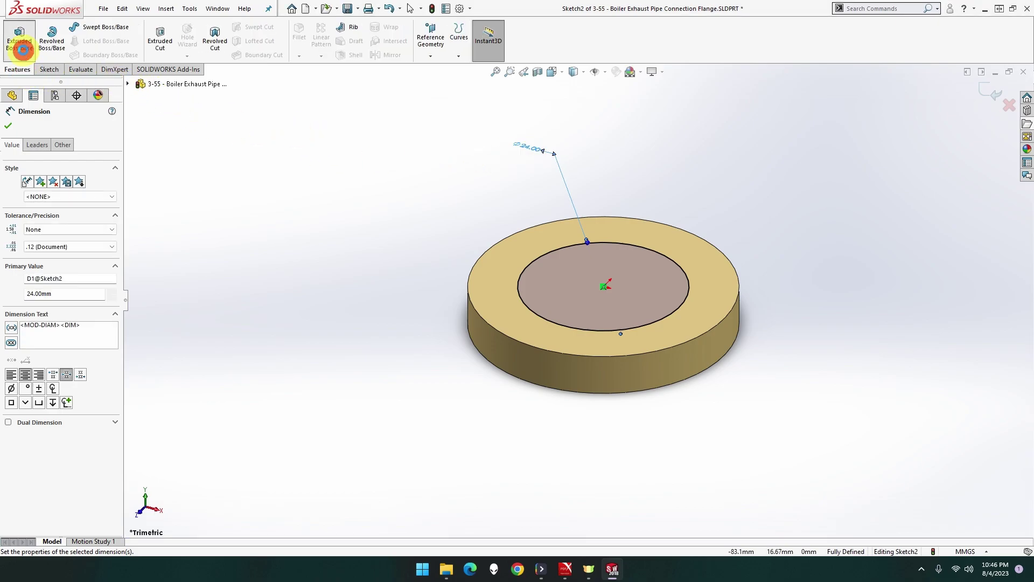
click(21, 40)
text(13)
key(Return)
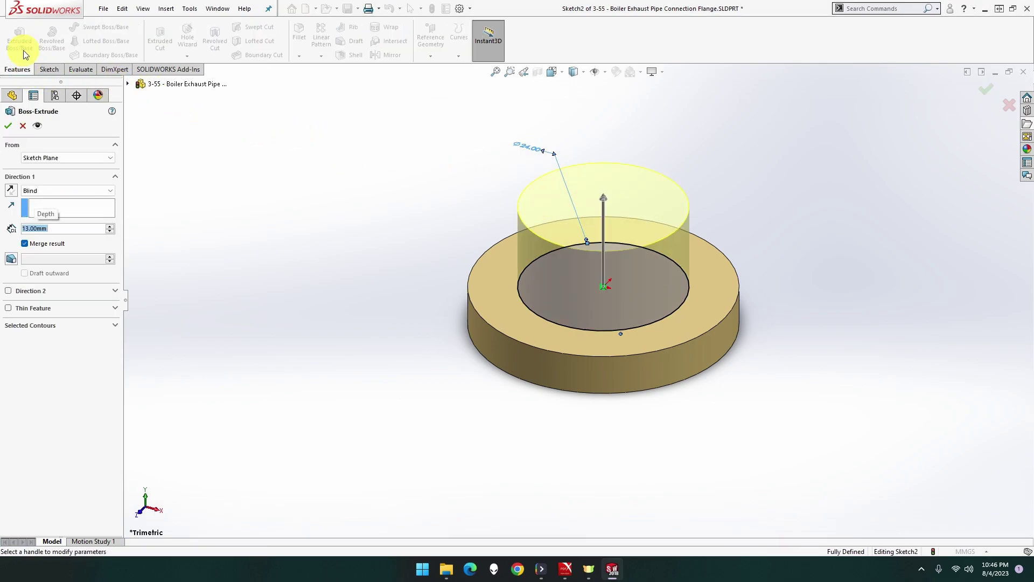
click(8, 127)
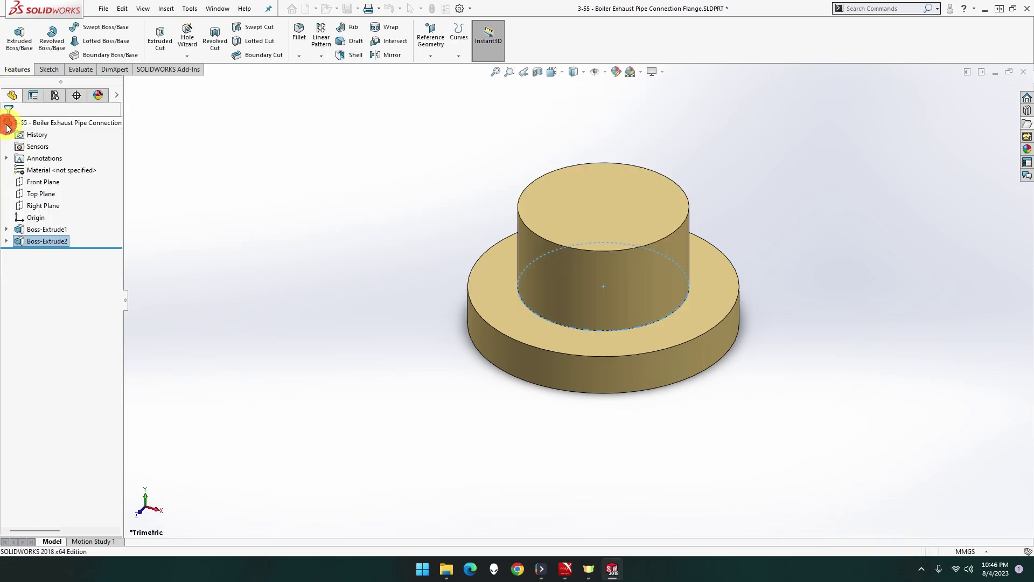
Step: Start a sketch on the upper face of the cylindrical boss and draw a concentric circle of about 5.4 mm radius
right_click(612, 218)
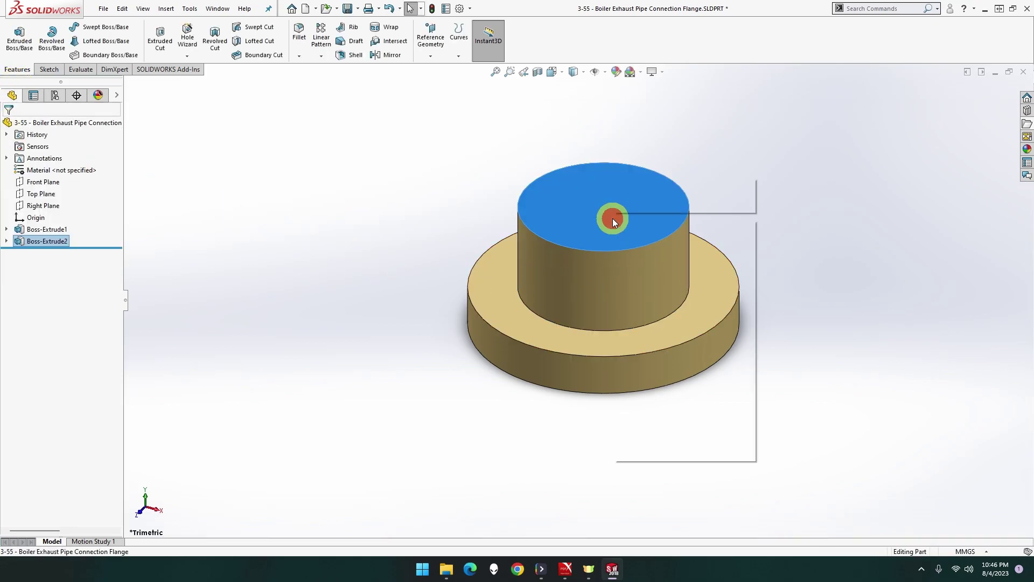
click(625, 204)
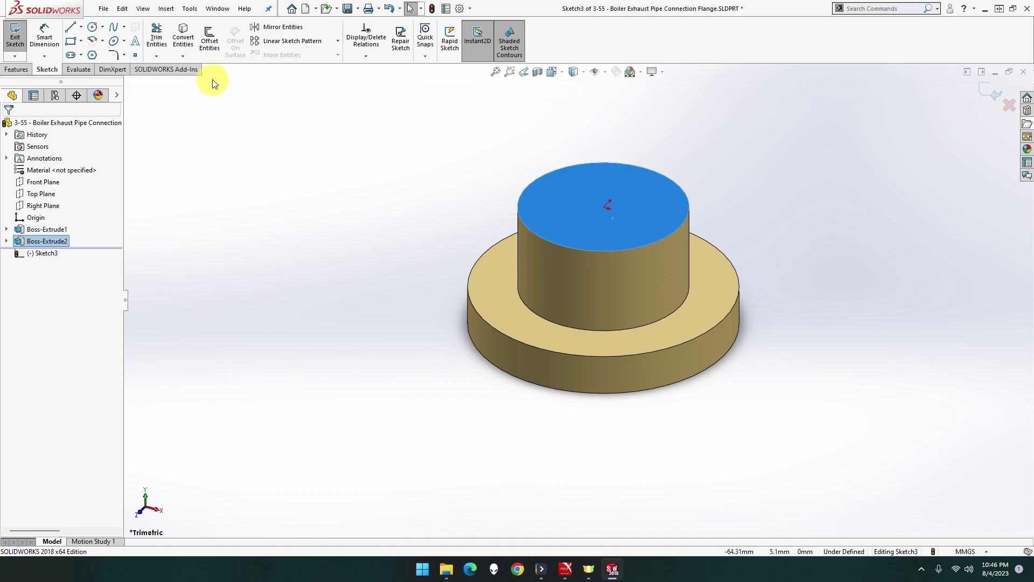
click(92, 26)
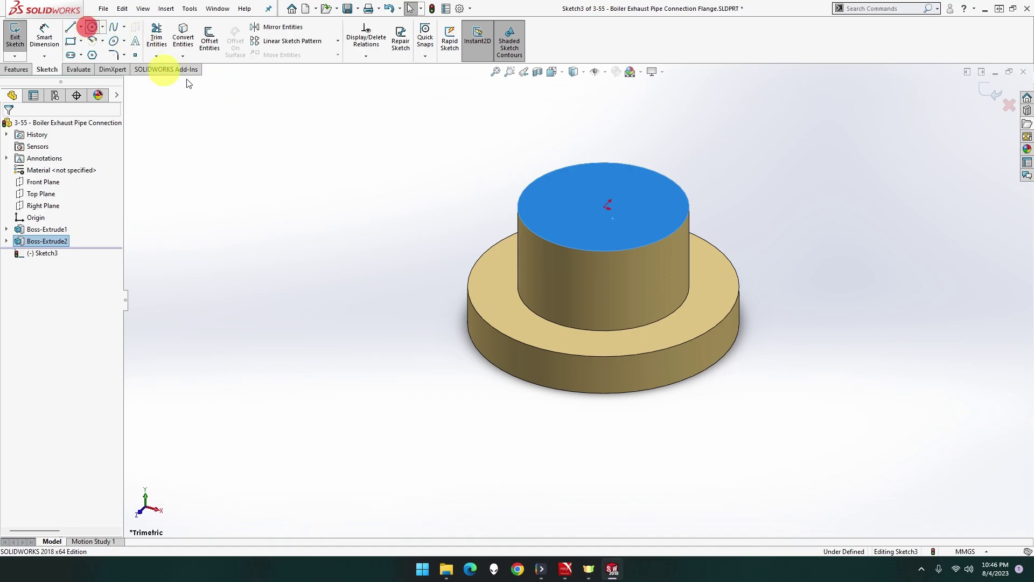
click(605, 207)
click(625, 229)
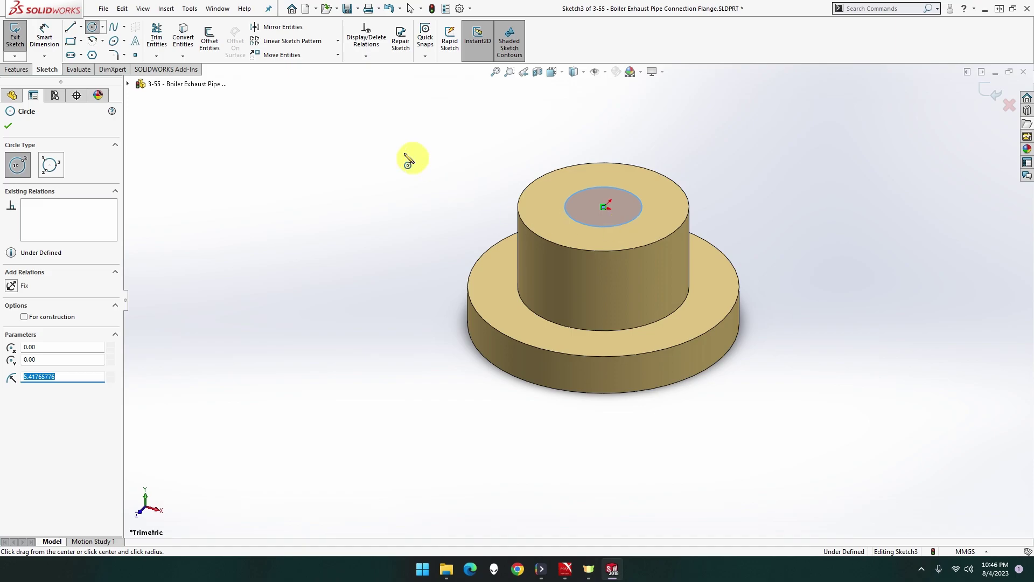
Step: Dimension the diameter of the circle on the boss's end face as 18 mm
click(43, 56)
click(70, 67)
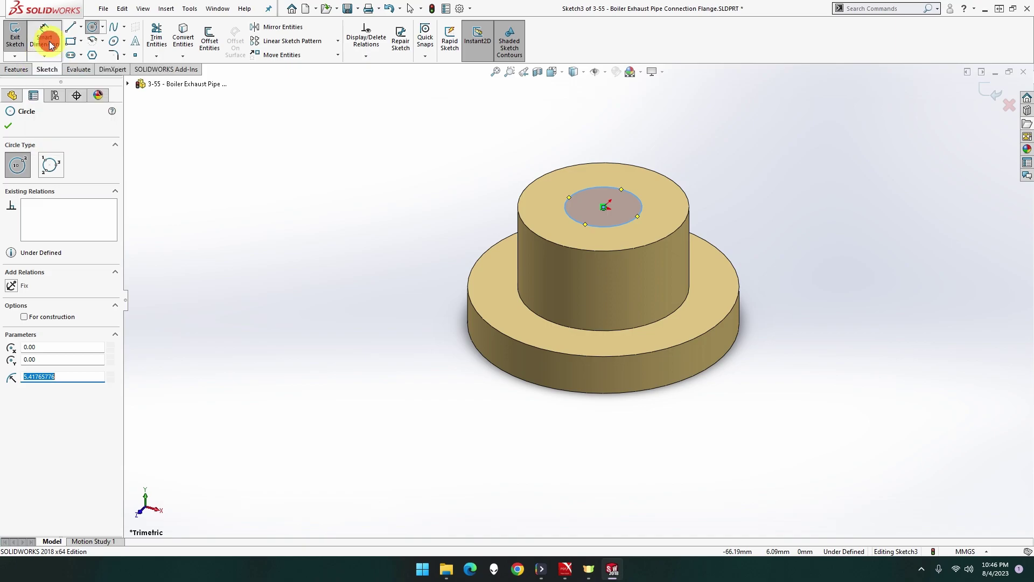
click(626, 190)
click(612, 113)
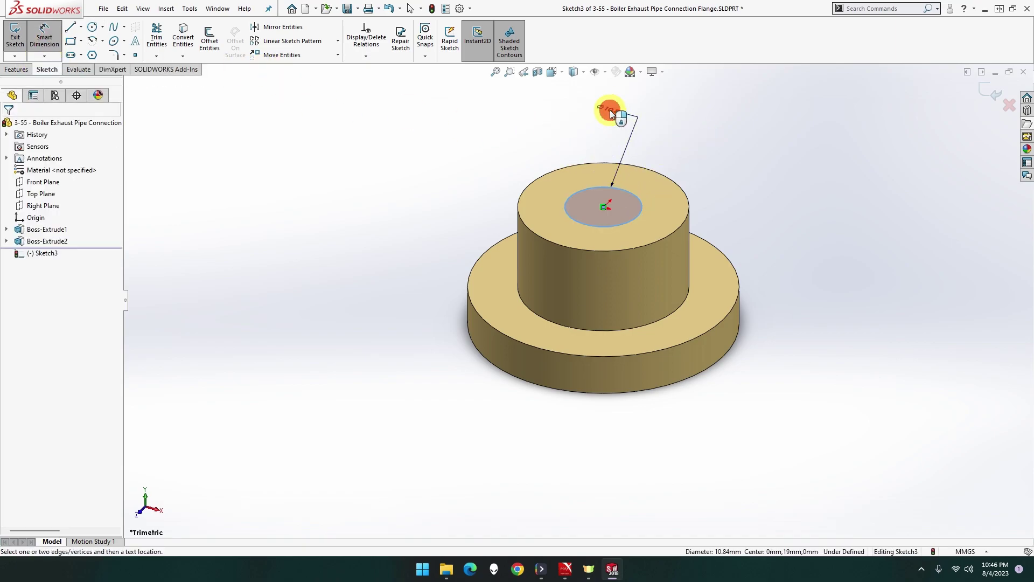
text(18)
key(Return)
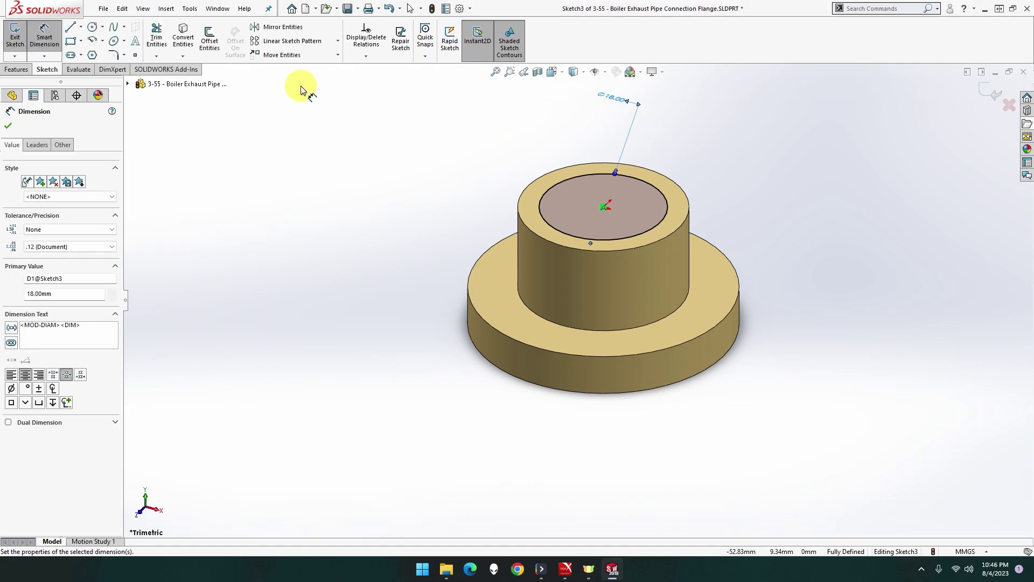
Step: Cut the 18 mm circle through the whole part with an Extruded Cut set to Through All
click(18, 70)
click(156, 47)
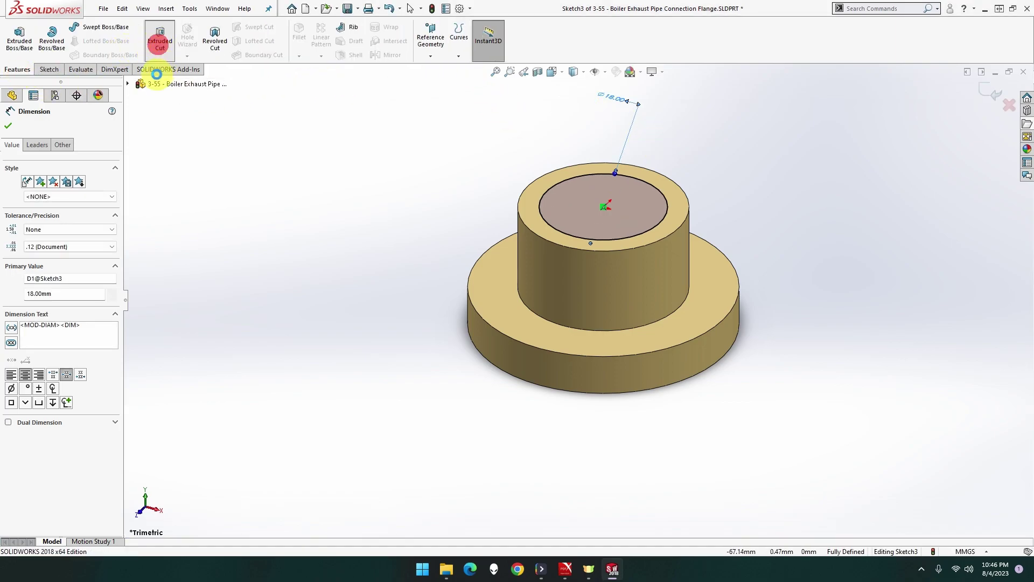
click(63, 158)
click(67, 155)
click(60, 192)
click(60, 208)
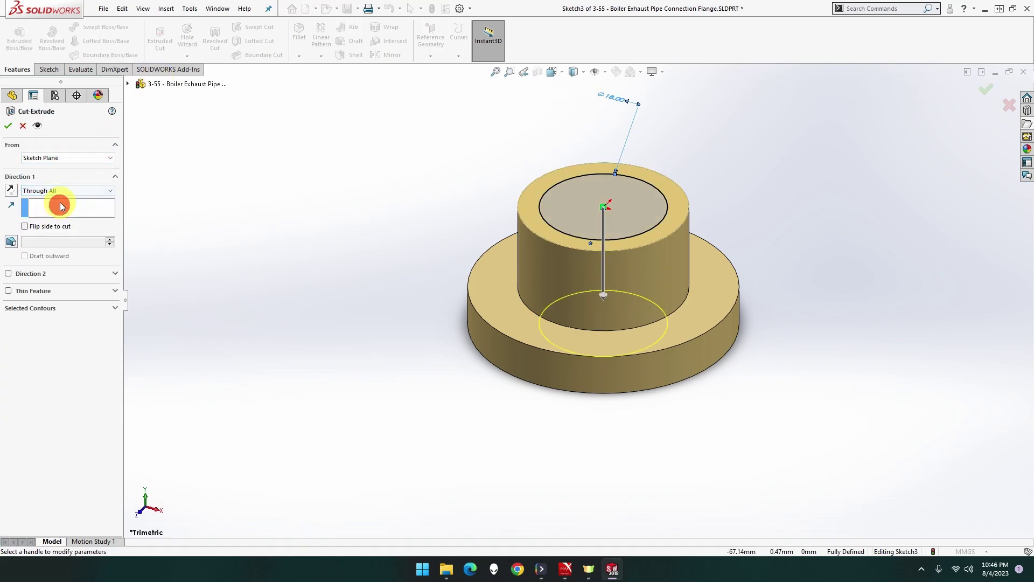
click(6, 127)
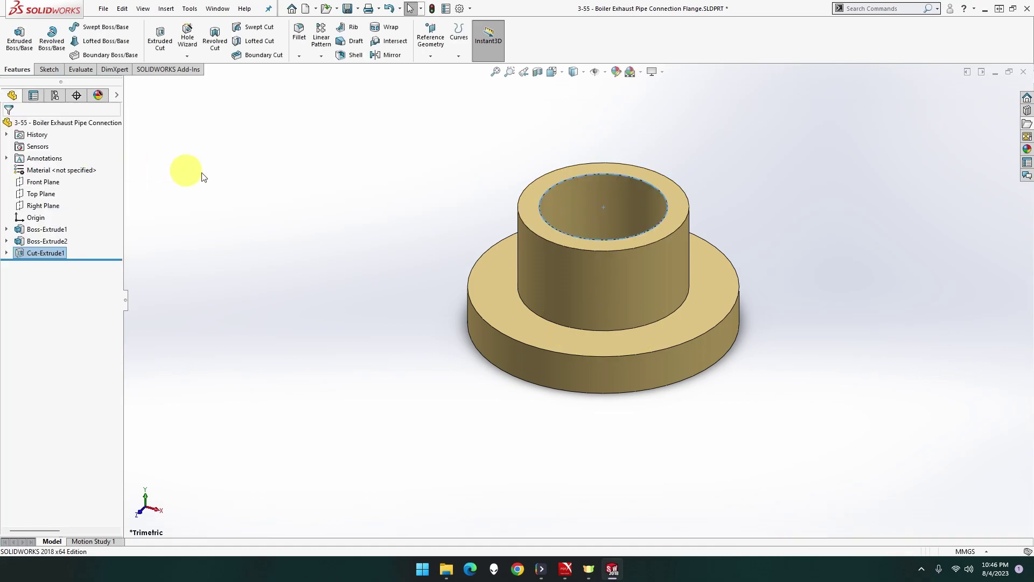
click(251, 182)
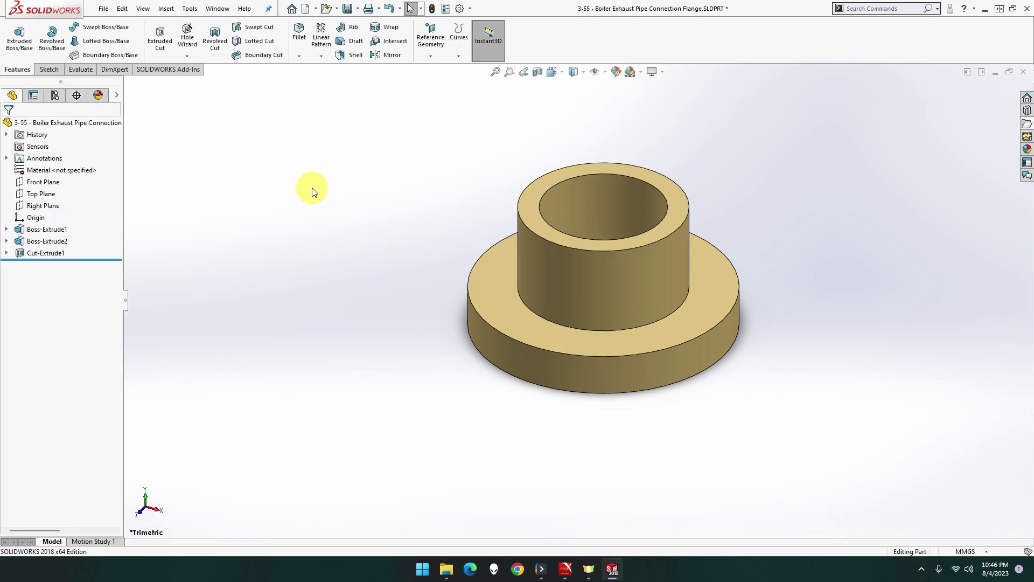
click(186, 57)
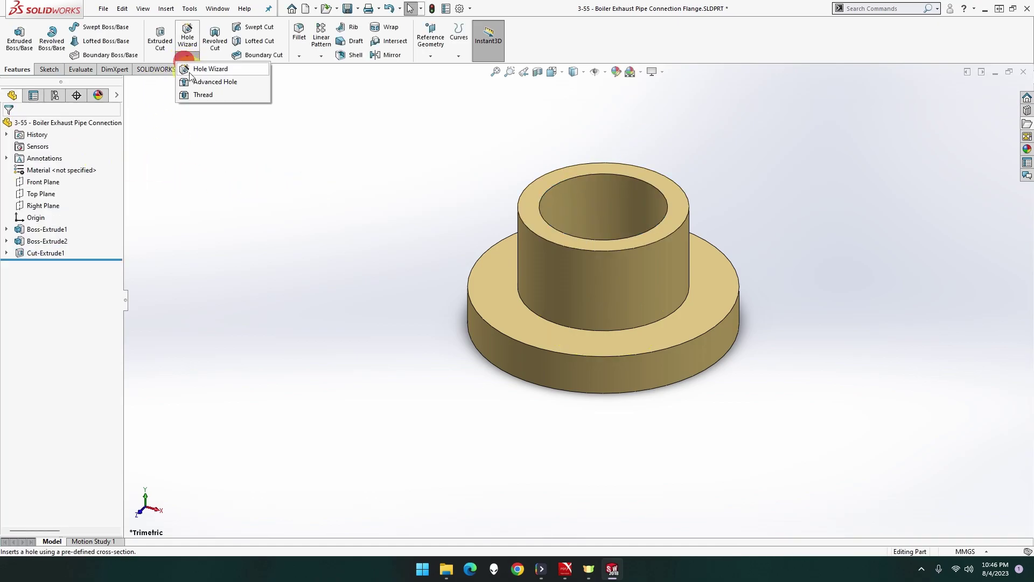
click(191, 94)
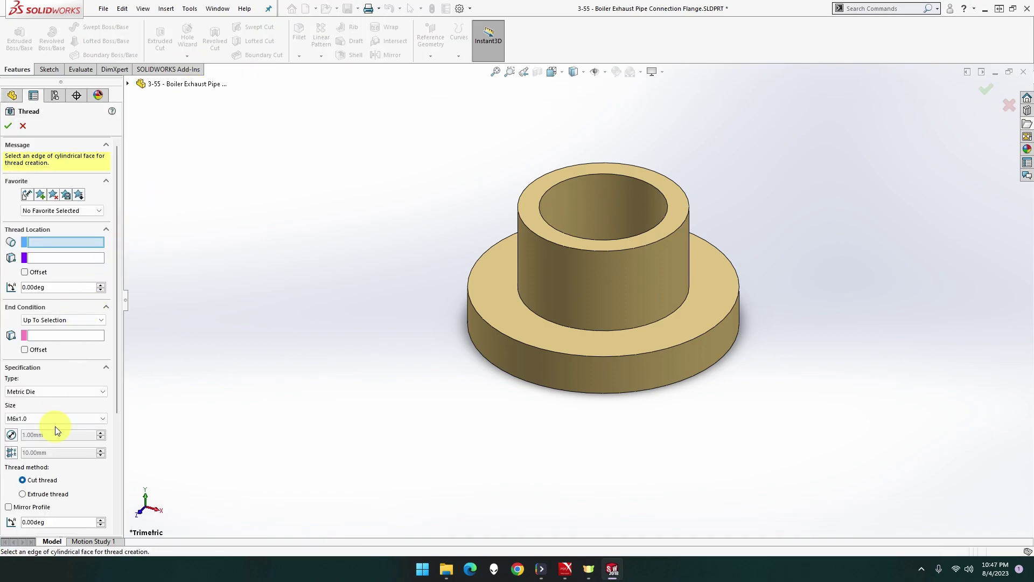
click(55, 419)
scroll(71, 309, up, 3)
scroll(72, 308, up, 10)
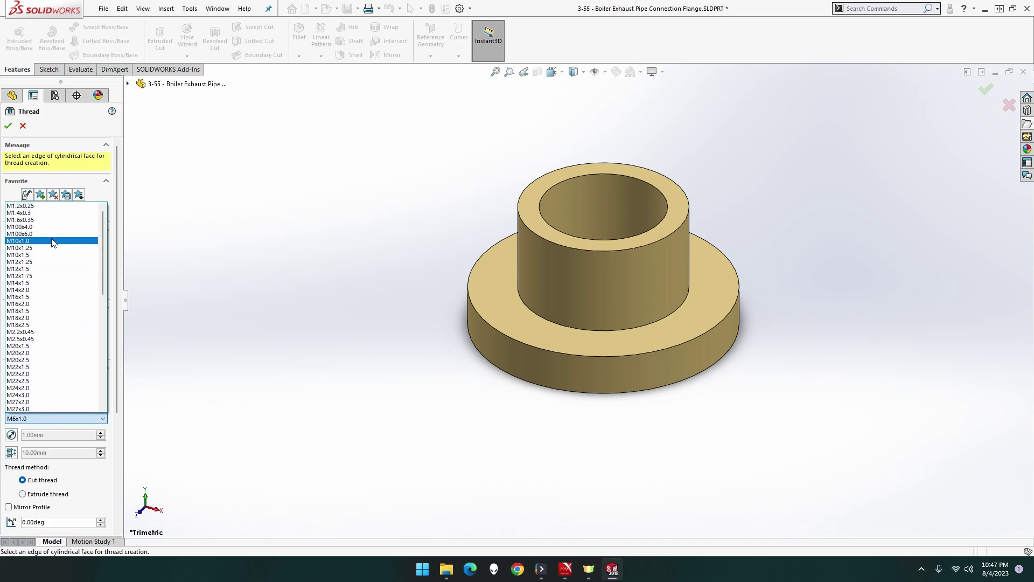
click(40, 311)
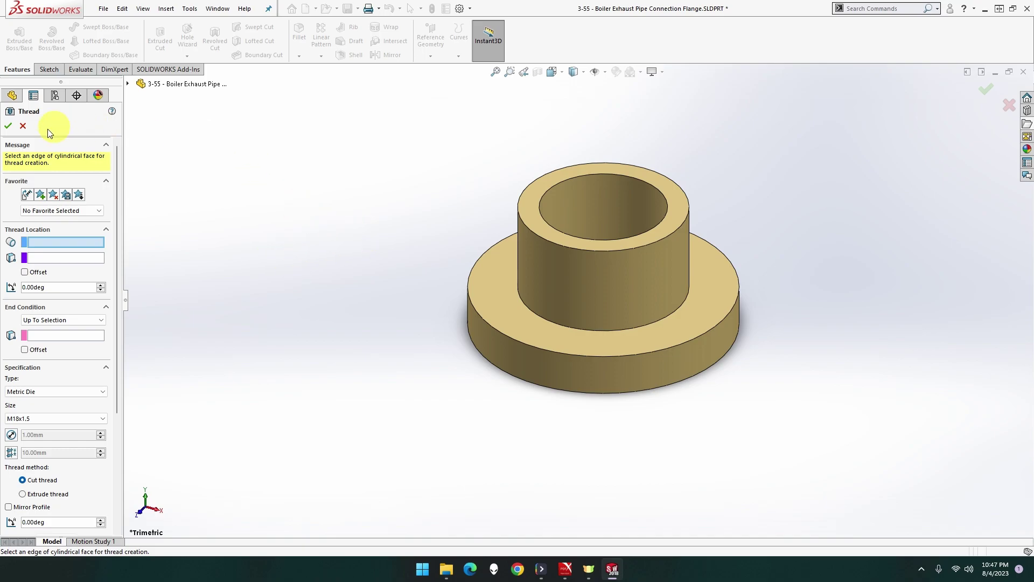
click(22, 128)
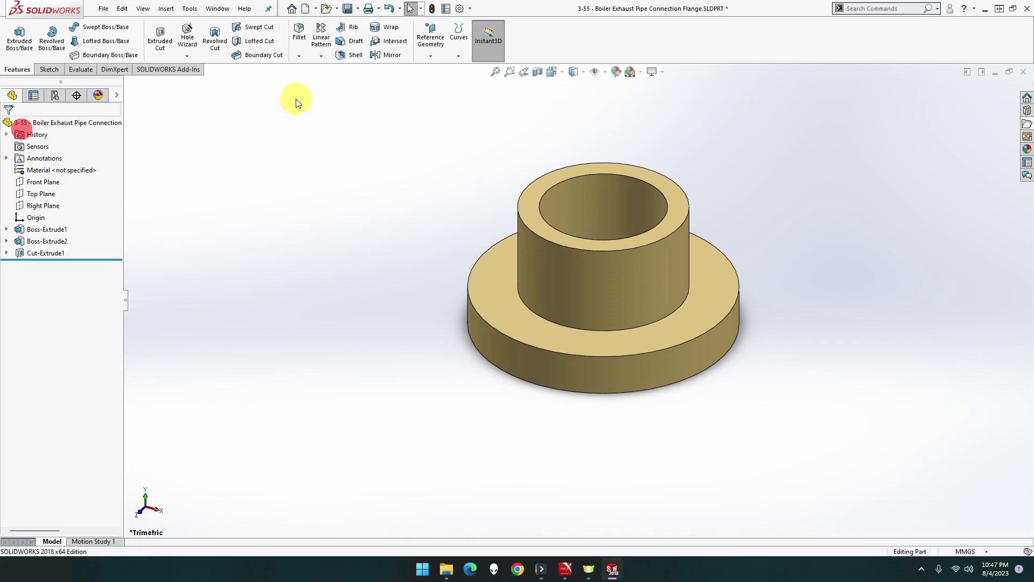
Step: Create a reference plane offset 10 mm above the boss's top annular face
click(562, 178)
click(430, 56)
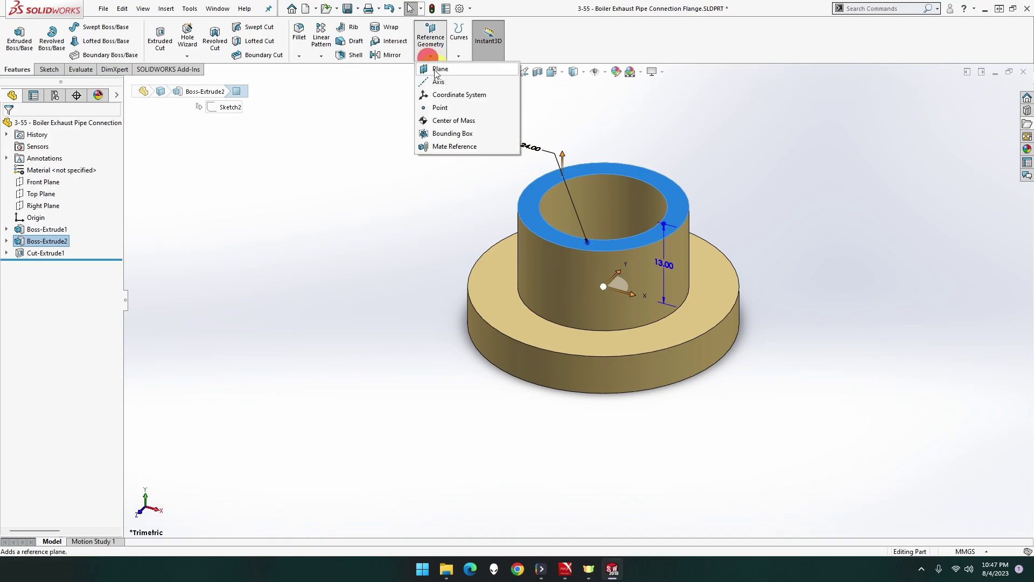
click(436, 70)
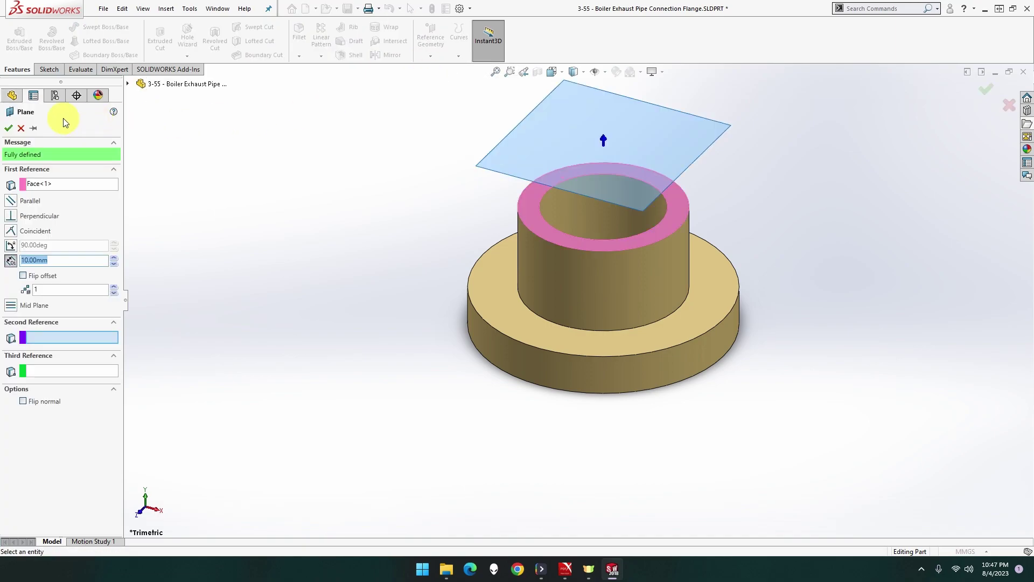
click(9, 128)
click(188, 56)
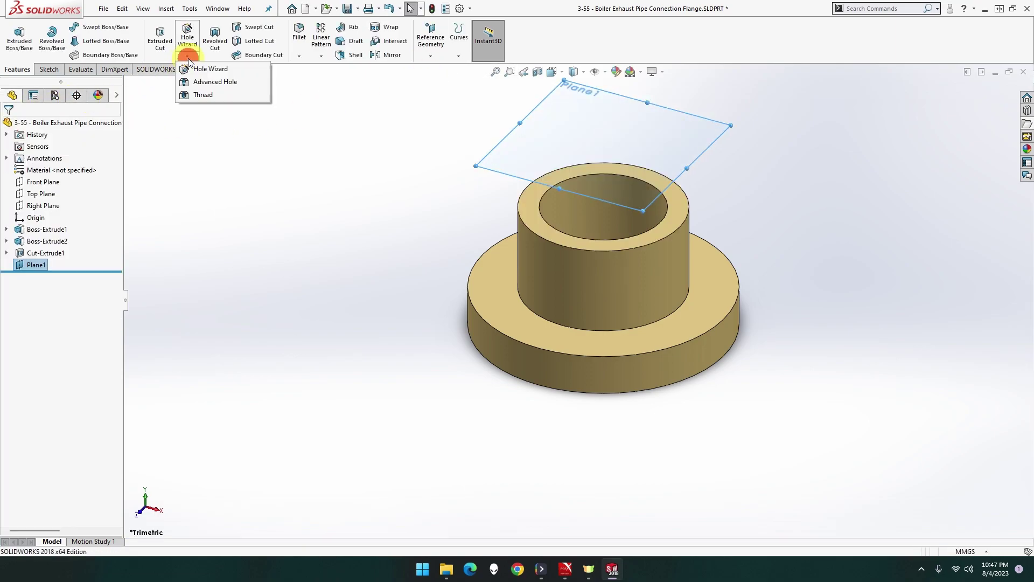
click(207, 69)
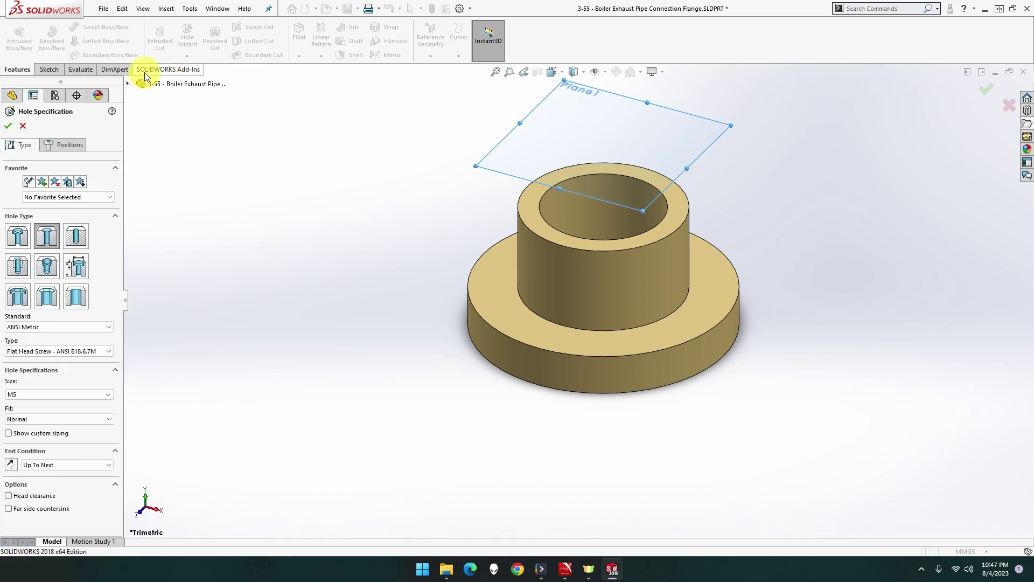
click(23, 127)
Step: Start a Thread feature of type Metric Die and choose the size M18x1.5
click(187, 56)
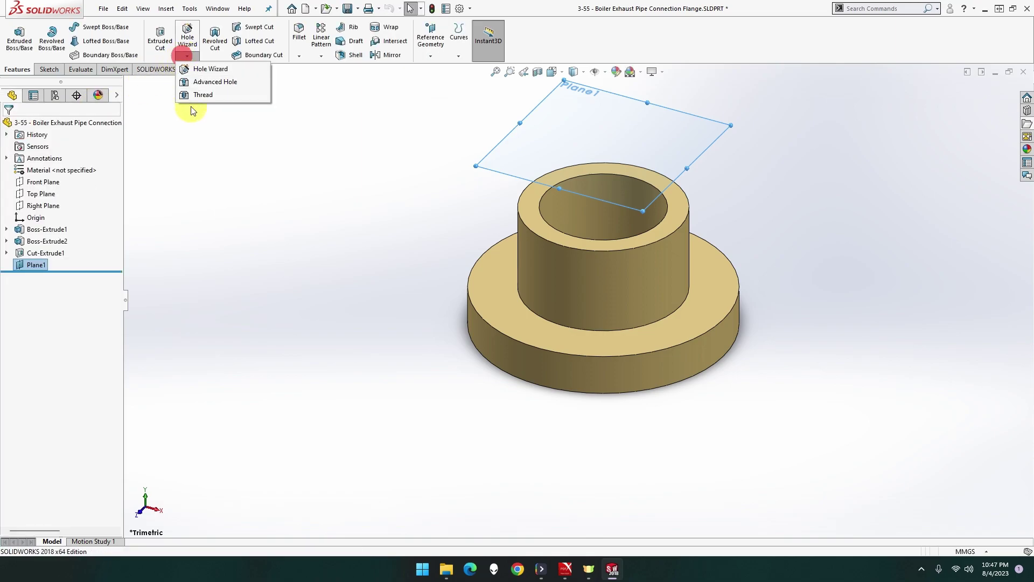
click(198, 96)
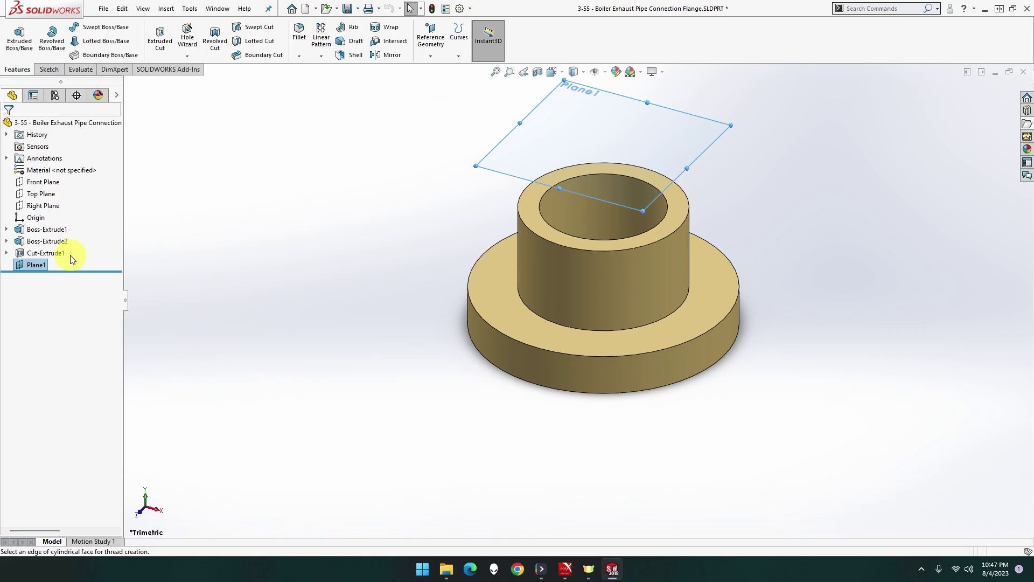
click(53, 419)
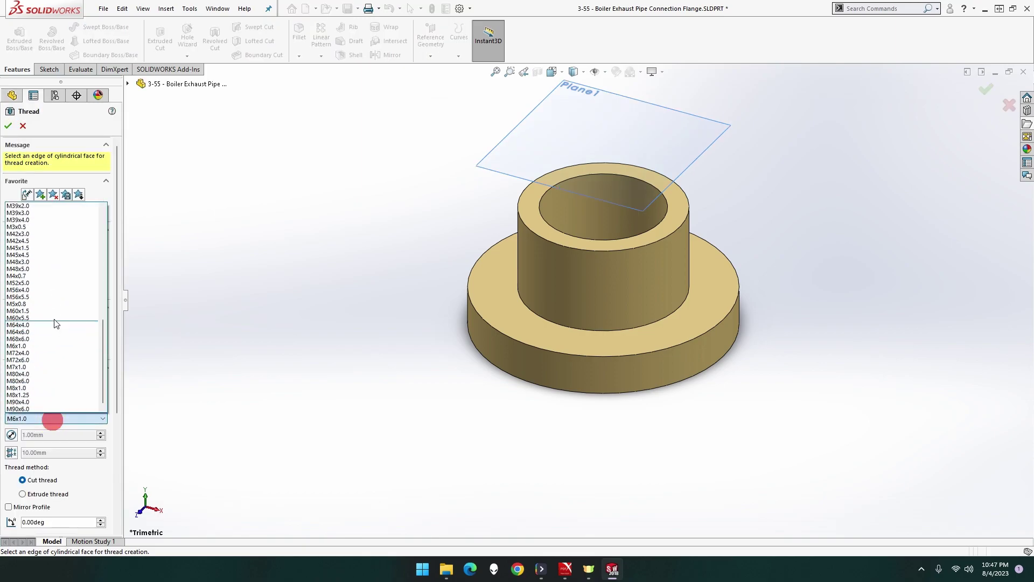
scroll(53, 294, up, 10)
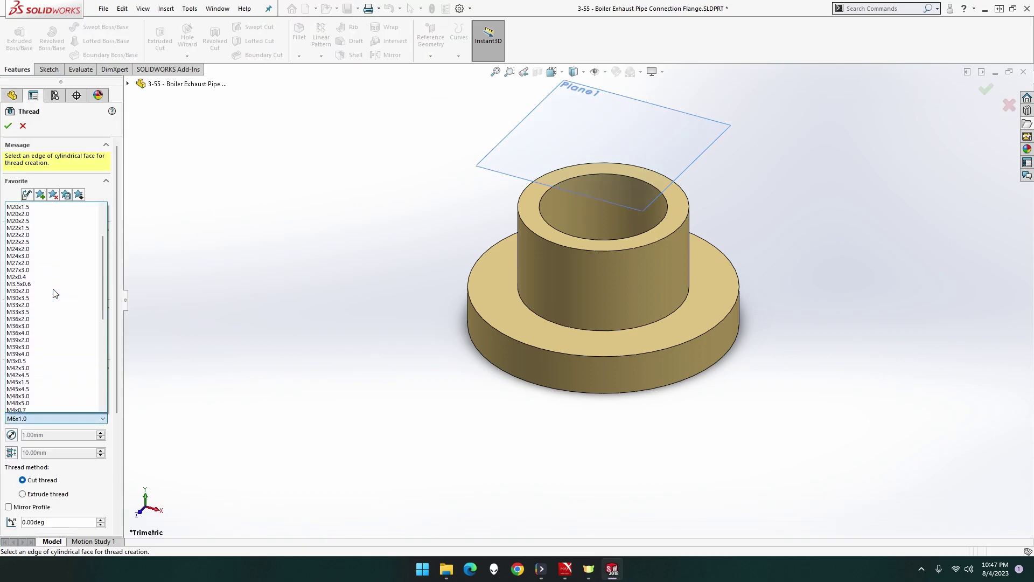
click(33, 249)
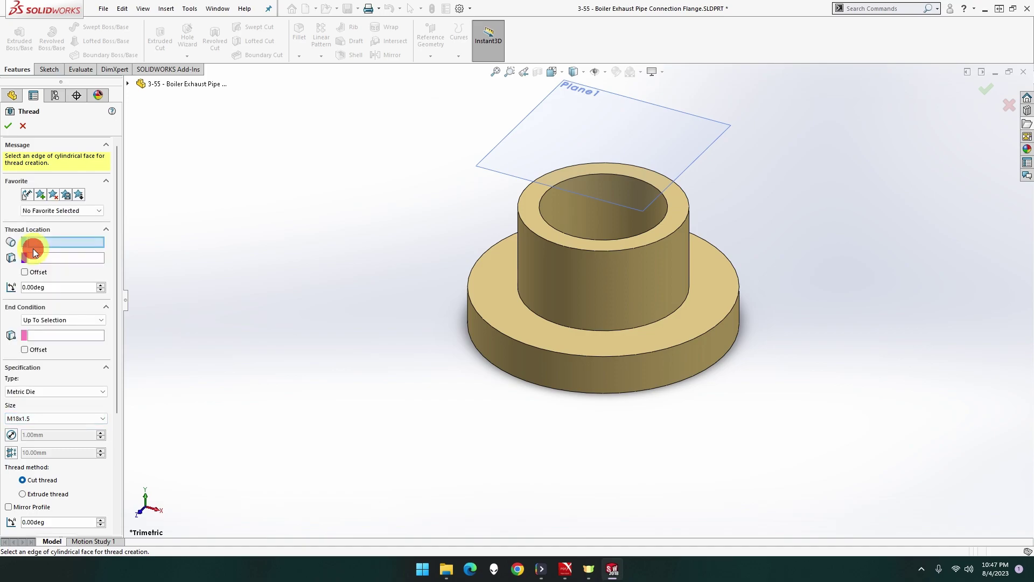
Step: Locate the thread on the bore's upper circular edge and use the offset plane above the boss as its start location
click(560, 233)
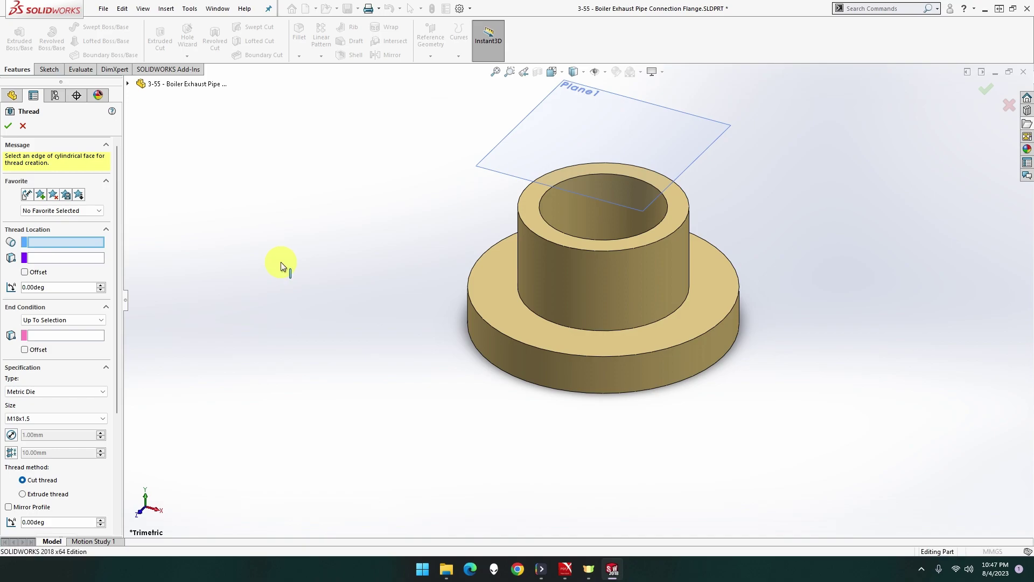
click(65, 224)
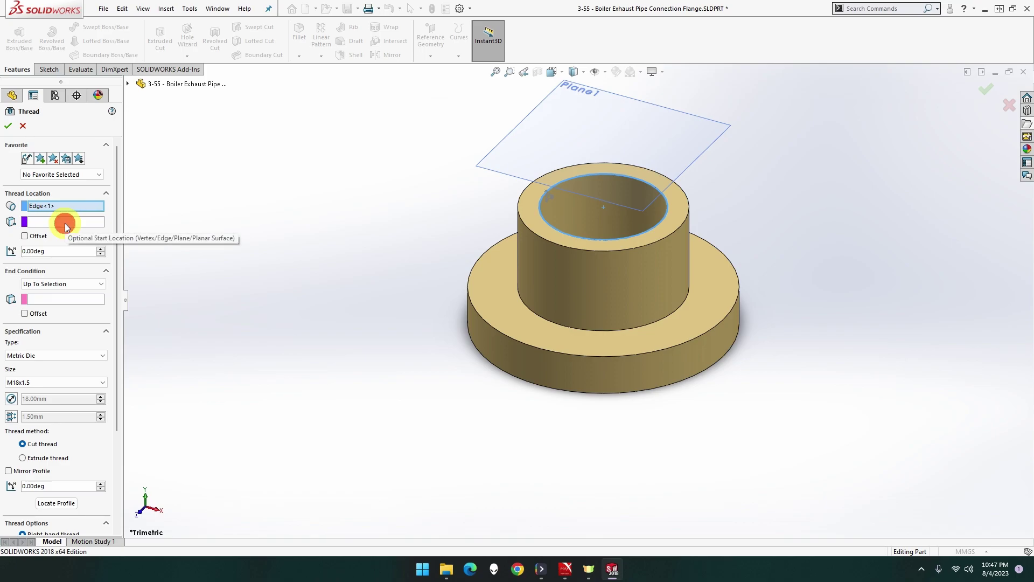
click(65, 223)
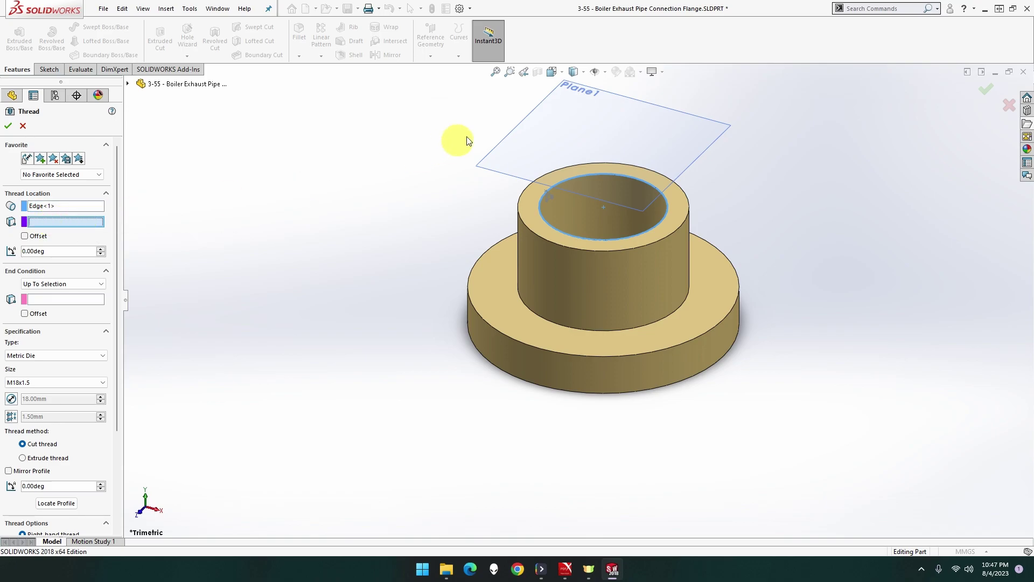
click(608, 115)
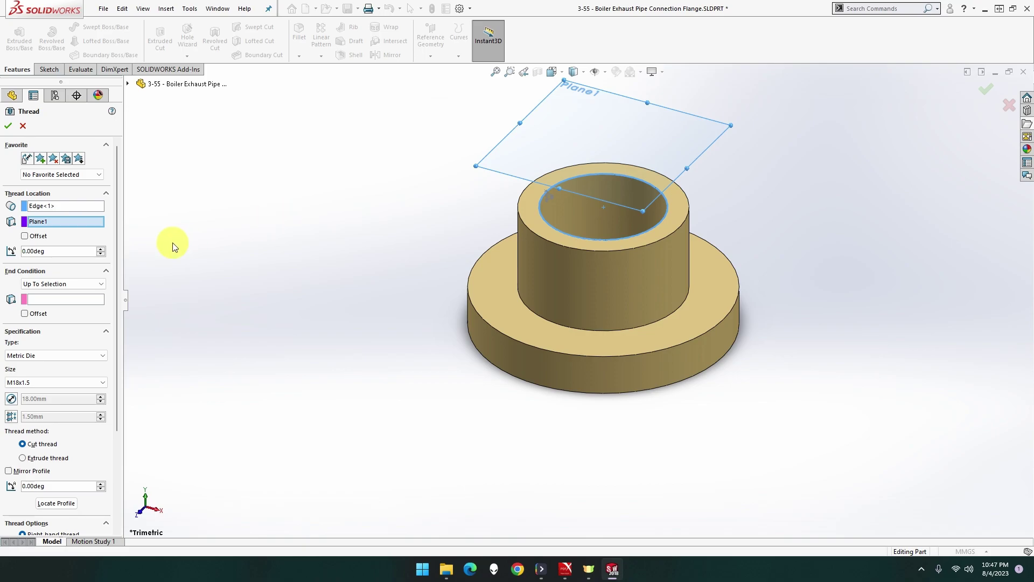
Step: Set the thread's end condition to Blind with a depth of 35 mm
click(62, 285)
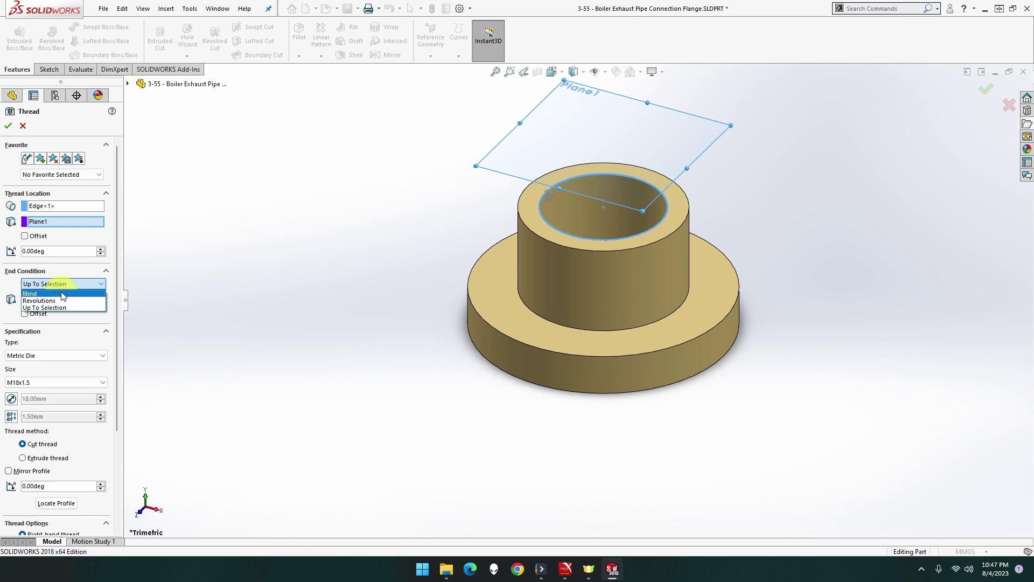
click(60, 293)
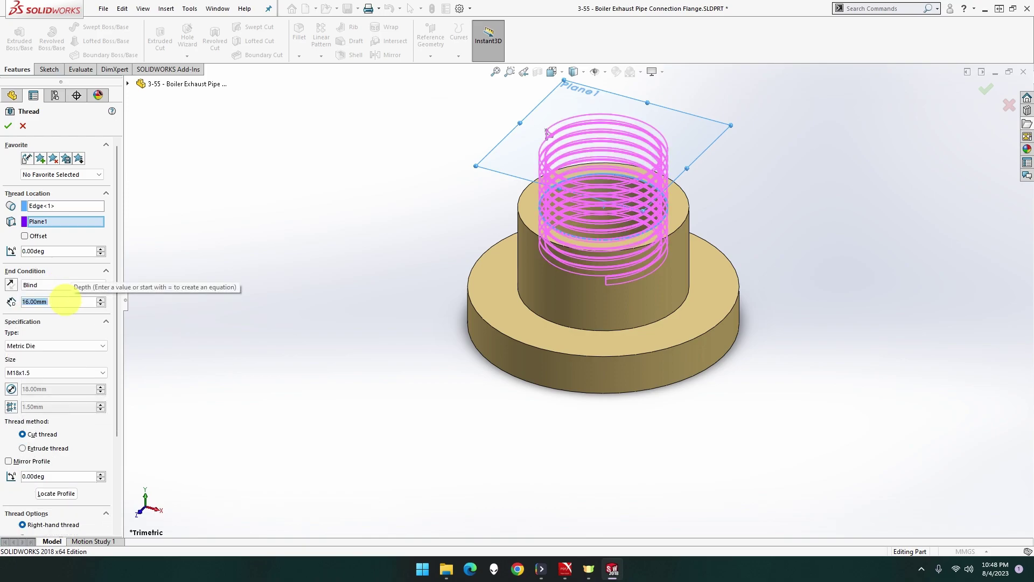
text(25)
key(Return)
middle_drag(389, 328, 394, 260)
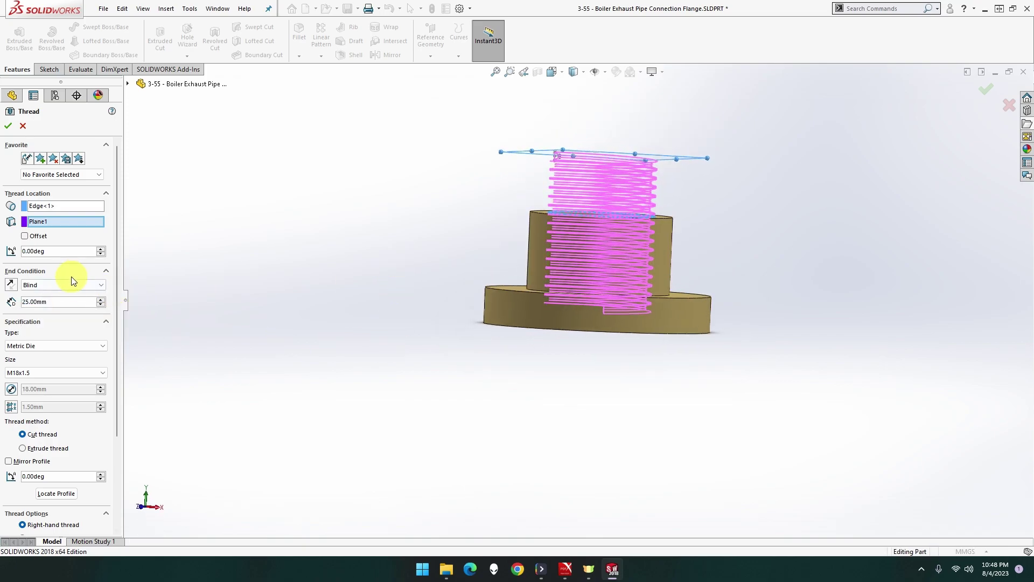
click(62, 302)
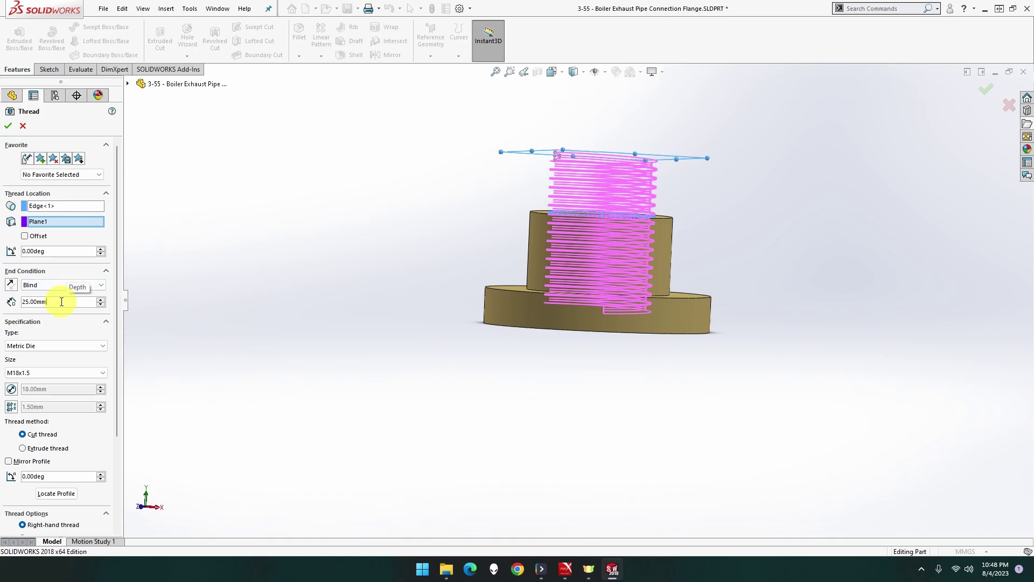
text(3)
middle_drag(173, 282, 166, 335)
Step: Trim the thread with its start and end faces and create it with the Extrude thread method
scroll(81, 356, down, 3)
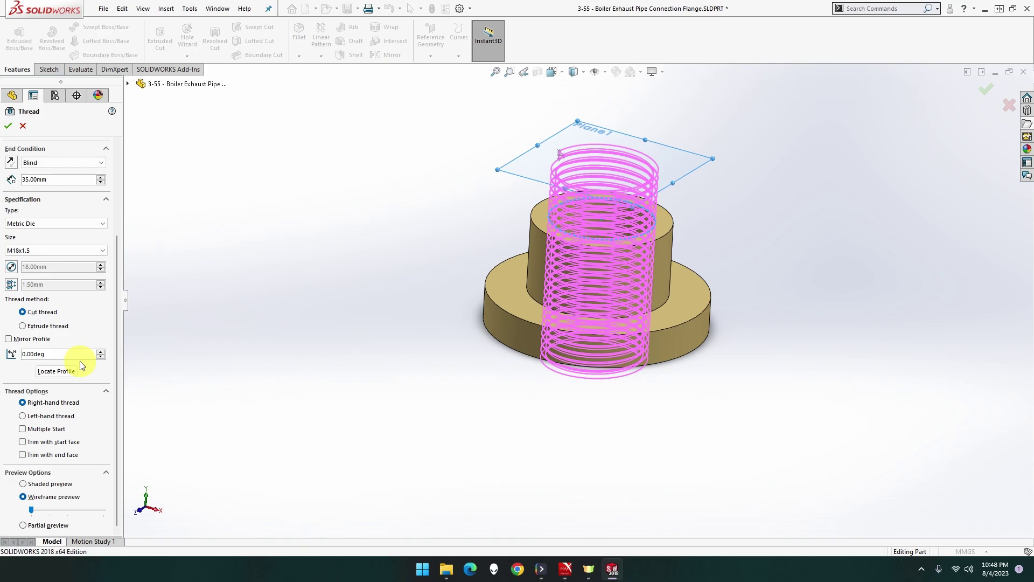
click(22, 442)
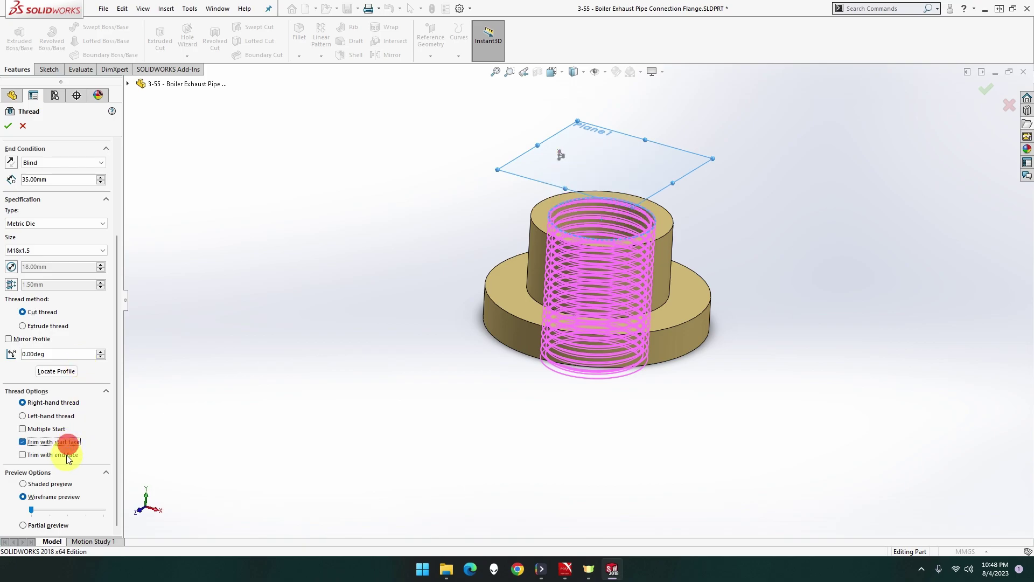
click(65, 455)
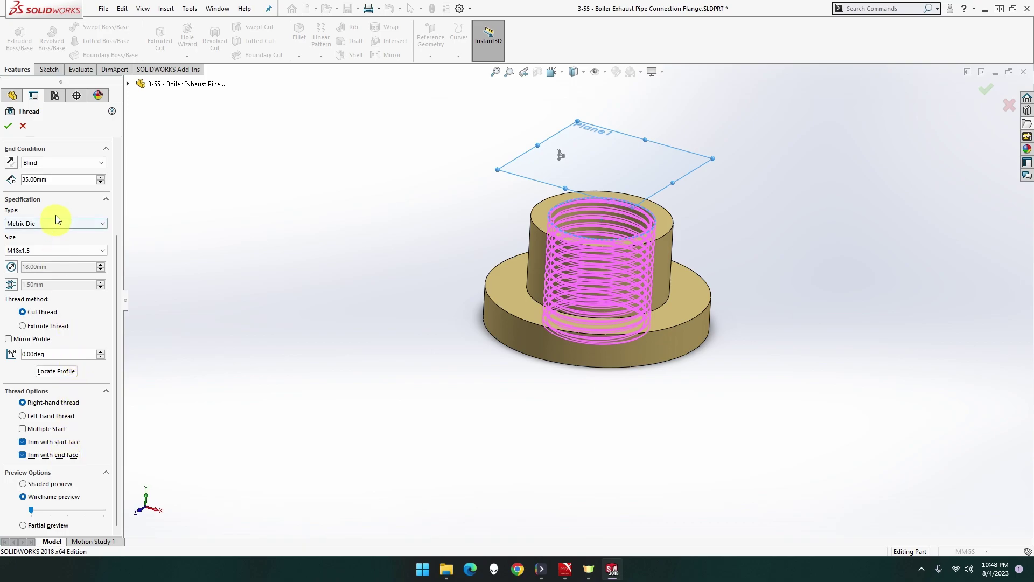
click(8, 126)
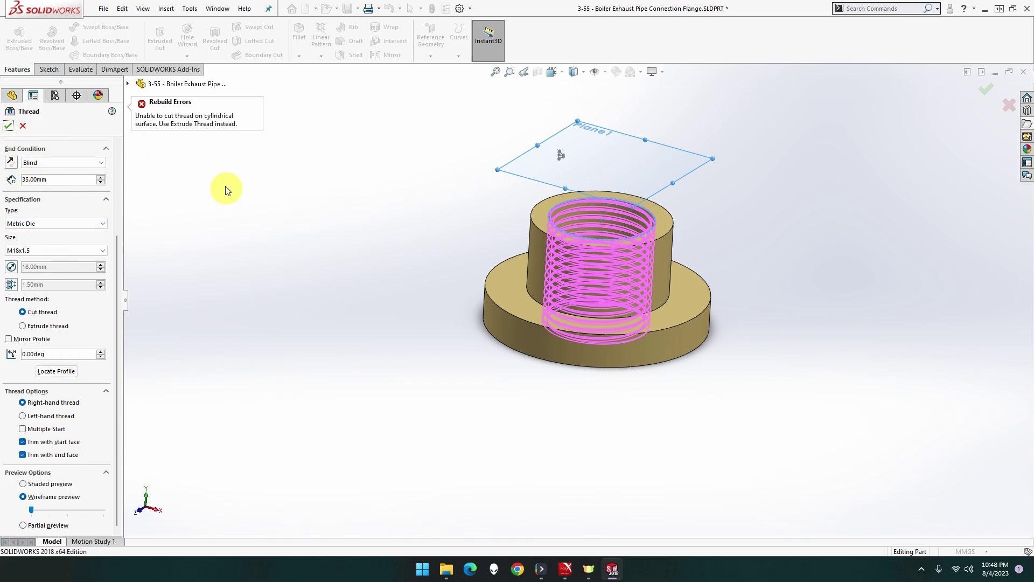
click(58, 327)
click(8, 126)
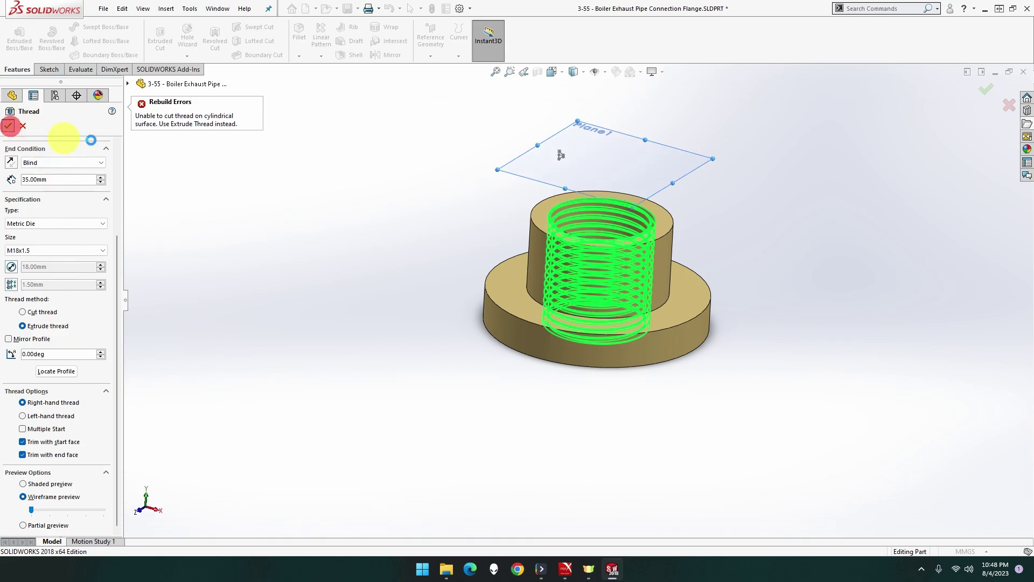
Step: Hide the reference plane above the boss and check the threaded bore
right_click(572, 157)
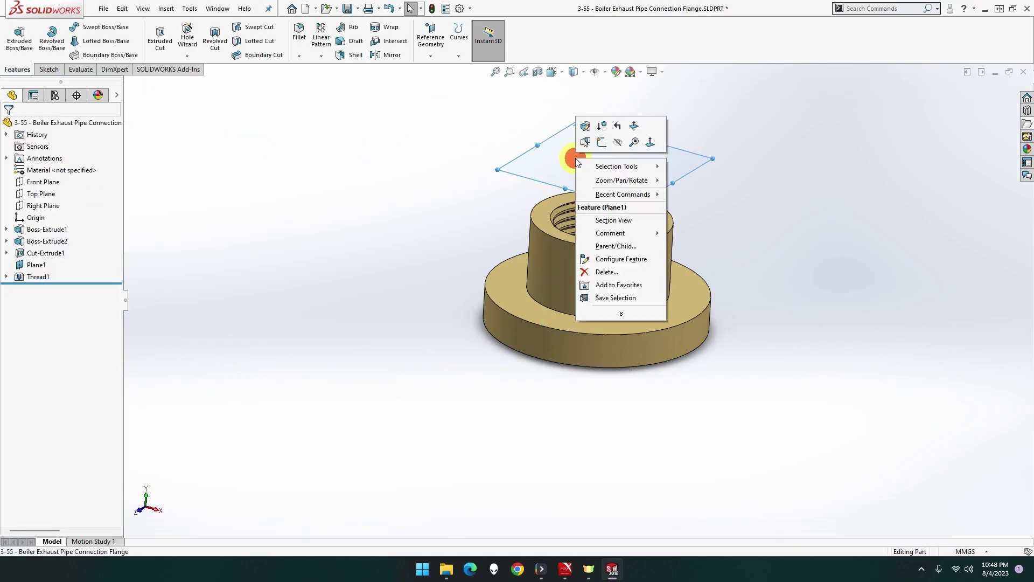
click(616, 144)
scroll(587, 232, down, 5)
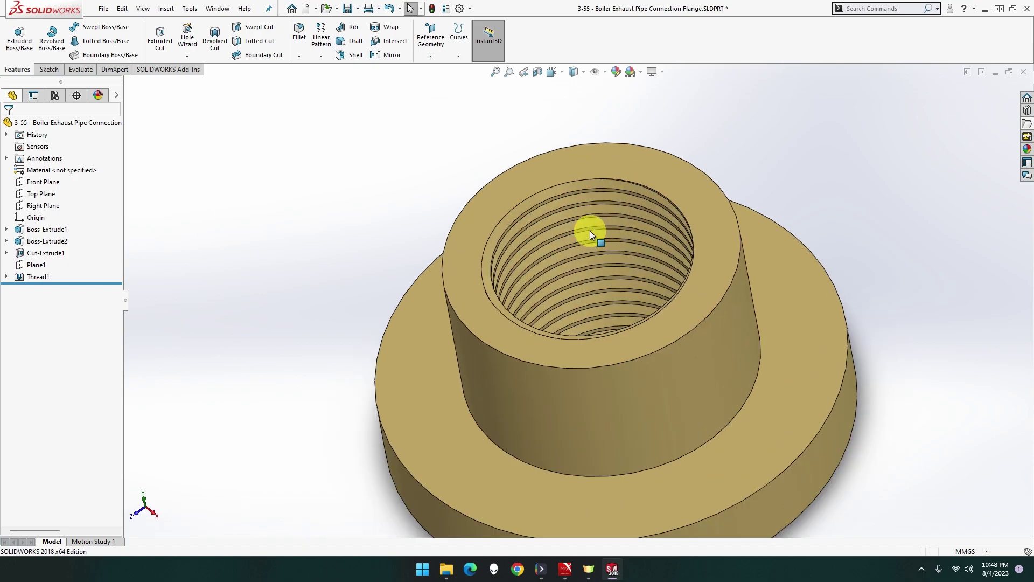
scroll(583, 233, up, 5)
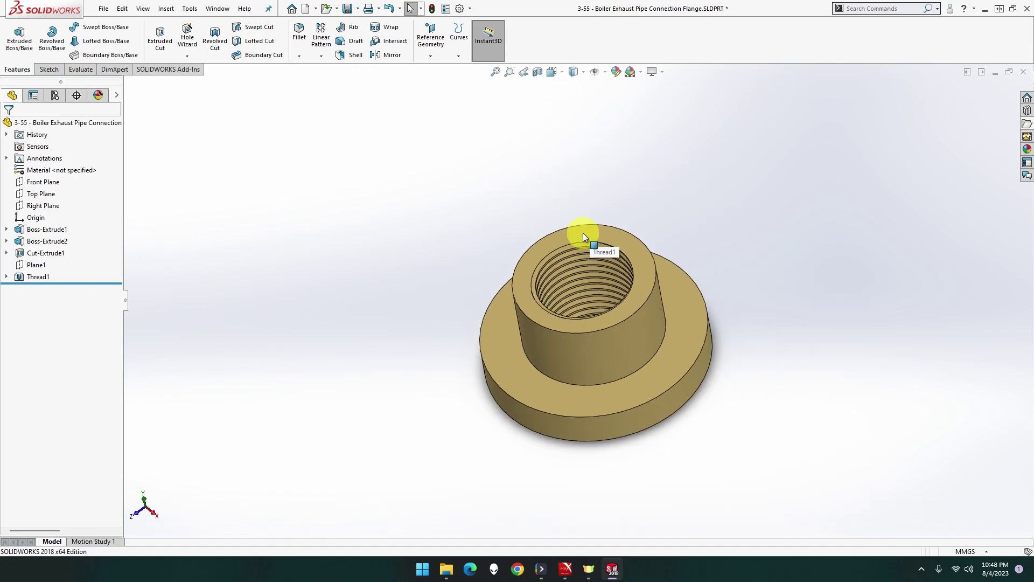
Step: Start a new sketch on the flange's upper annular face, viewed straight on
right_click(677, 335)
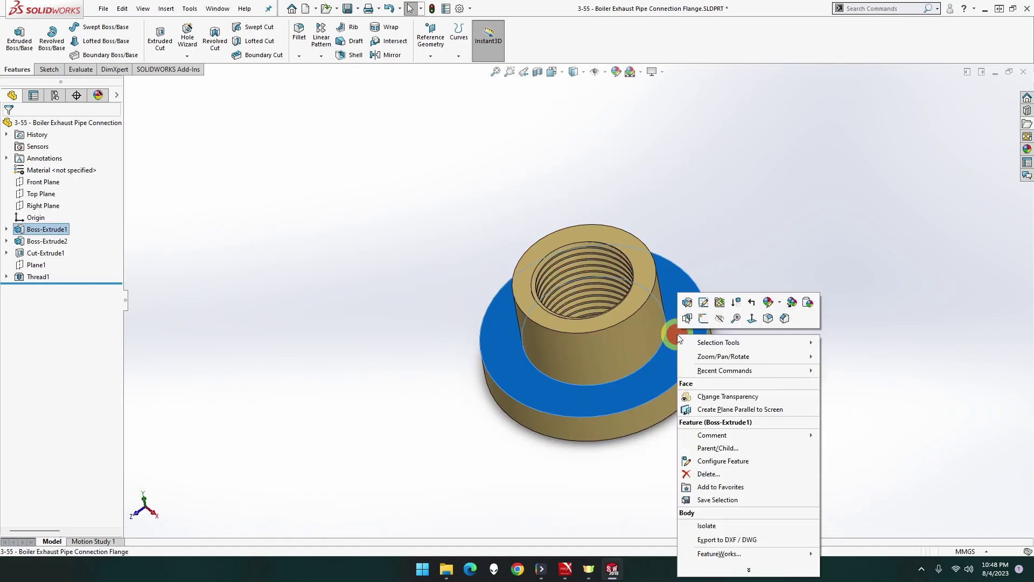
click(742, 319)
right_click(733, 311)
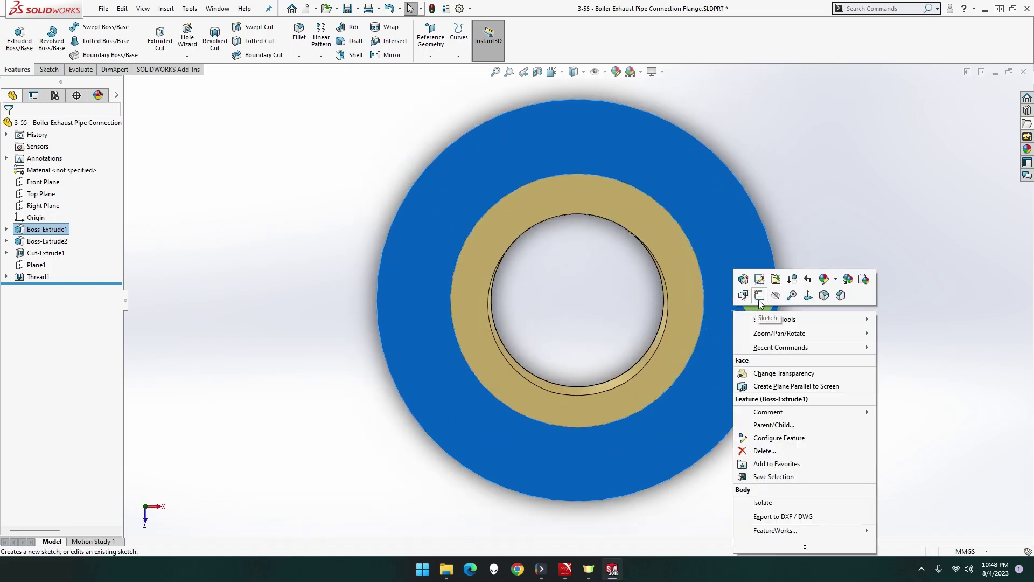
click(758, 300)
click(338, 189)
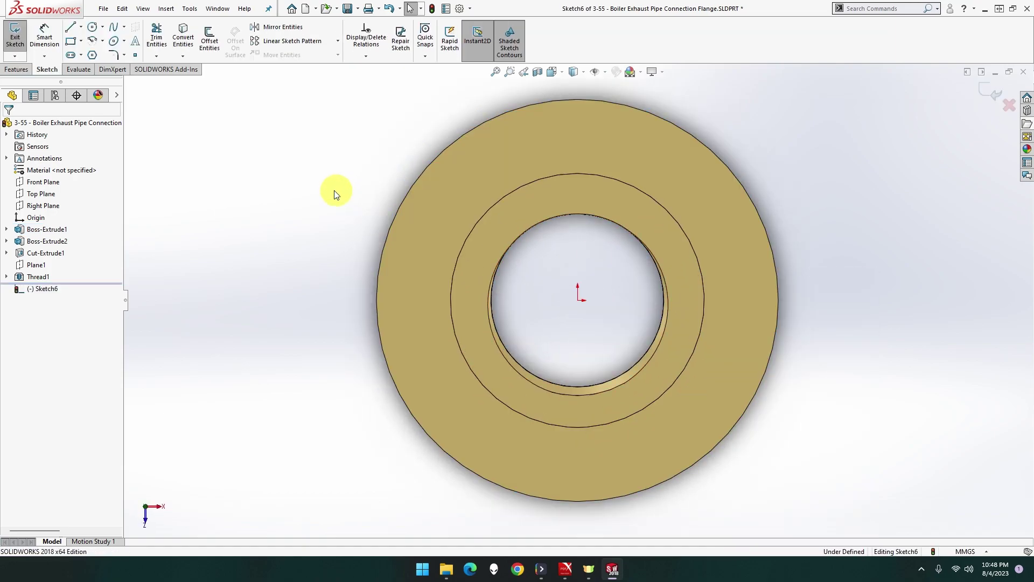
Step: Draw a circle about 32.6 mm in diameter centred on the origin and make it construction geometry
click(92, 28)
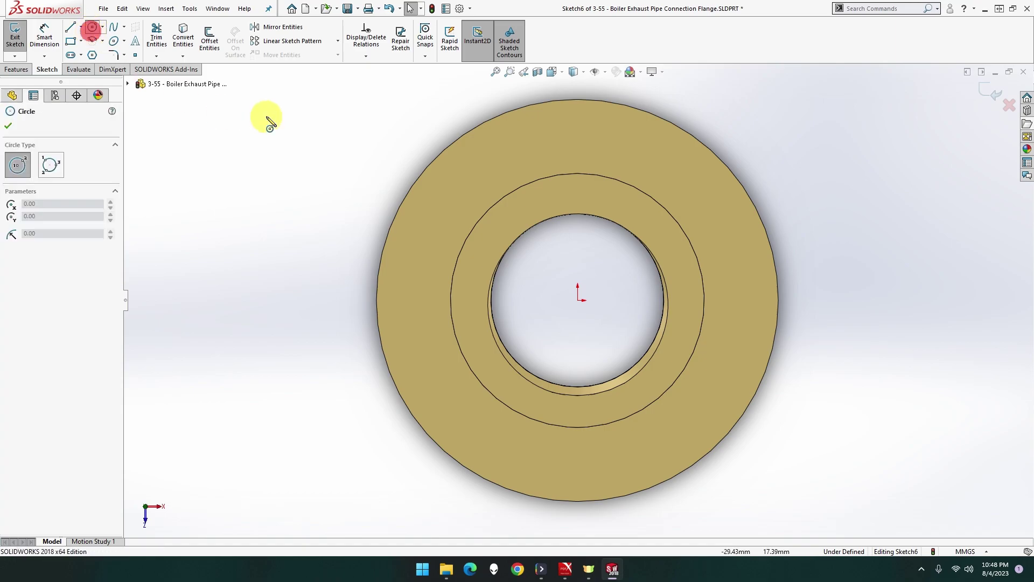
click(577, 300)
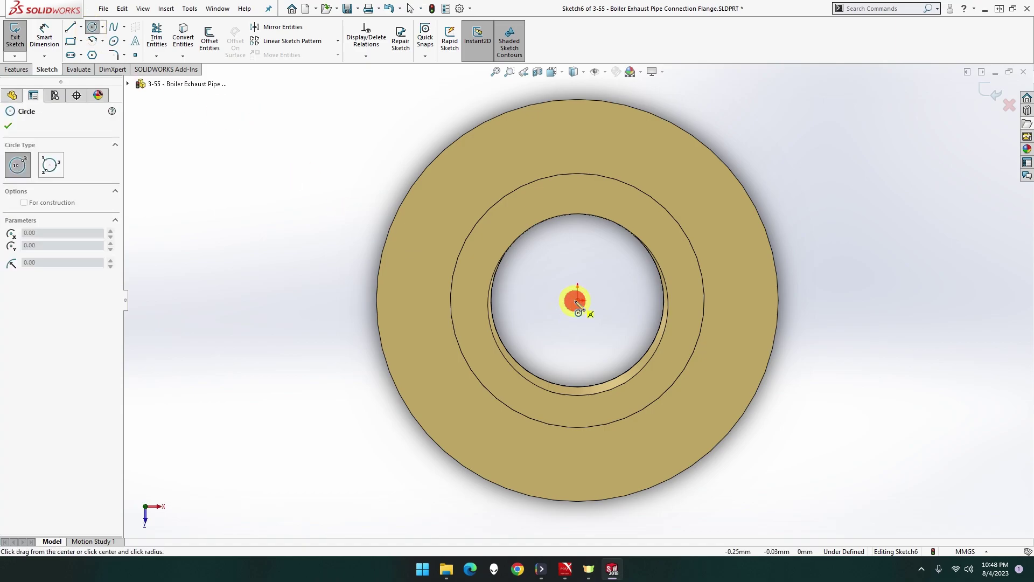
click(724, 392)
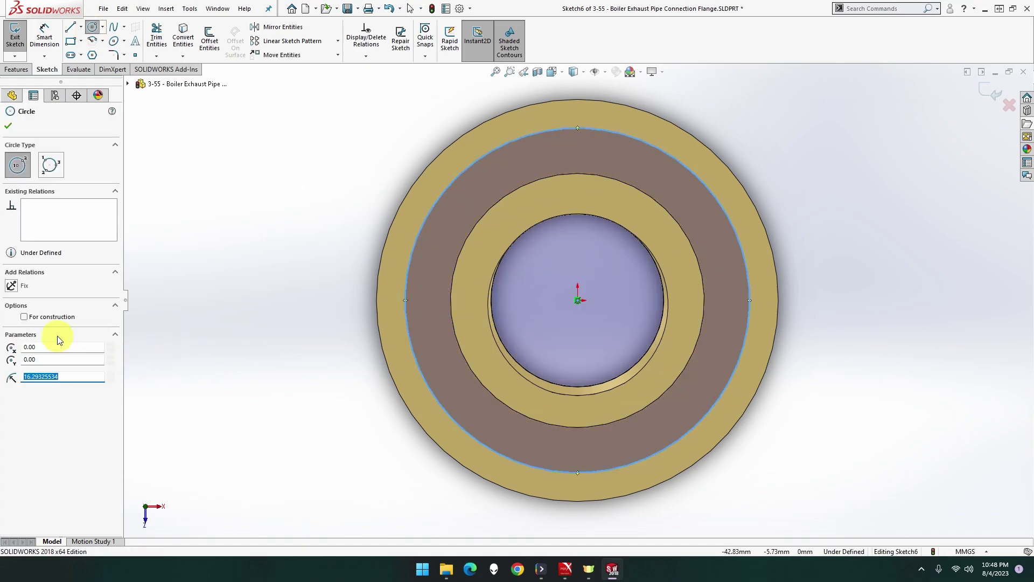
click(56, 316)
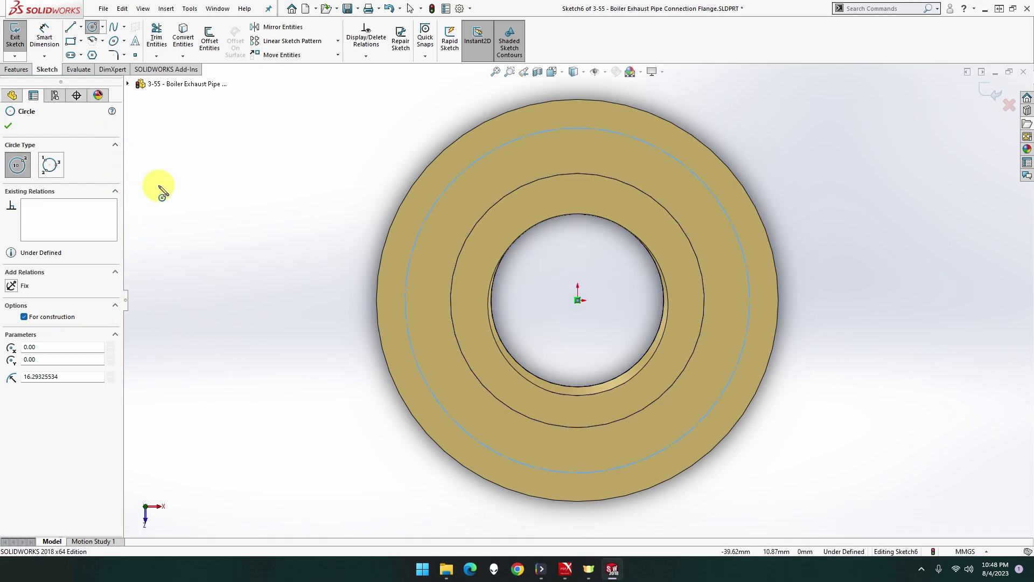
Step: Dimension the construction circle's diameter to 29 mm
click(50, 47)
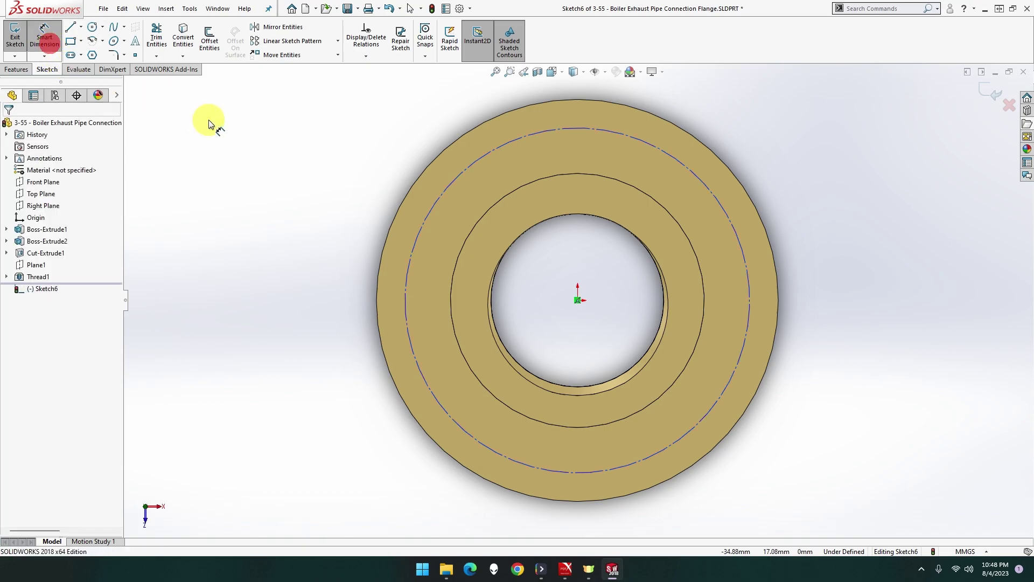
click(440, 199)
click(357, 92)
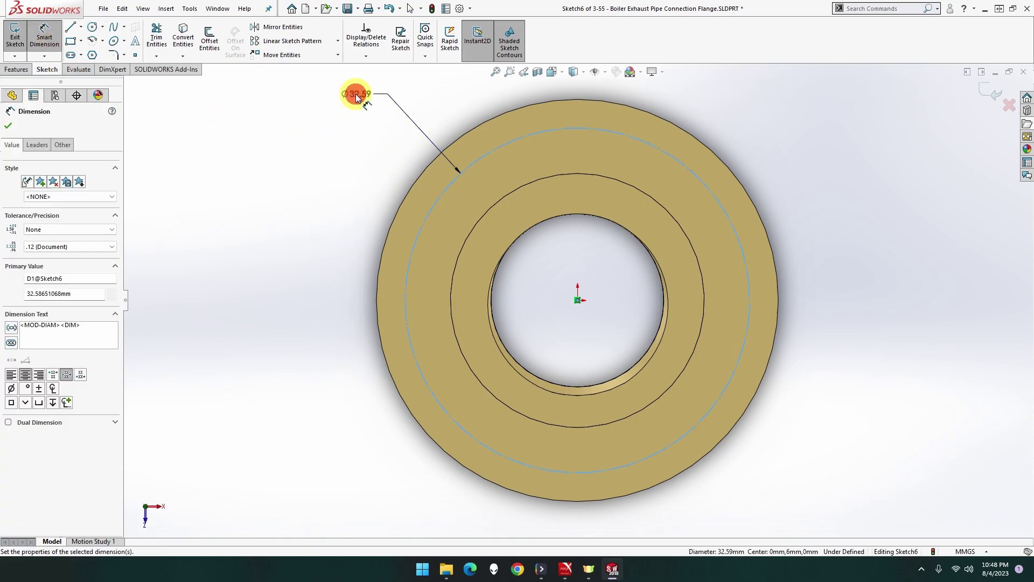
text(29)
key(Return)
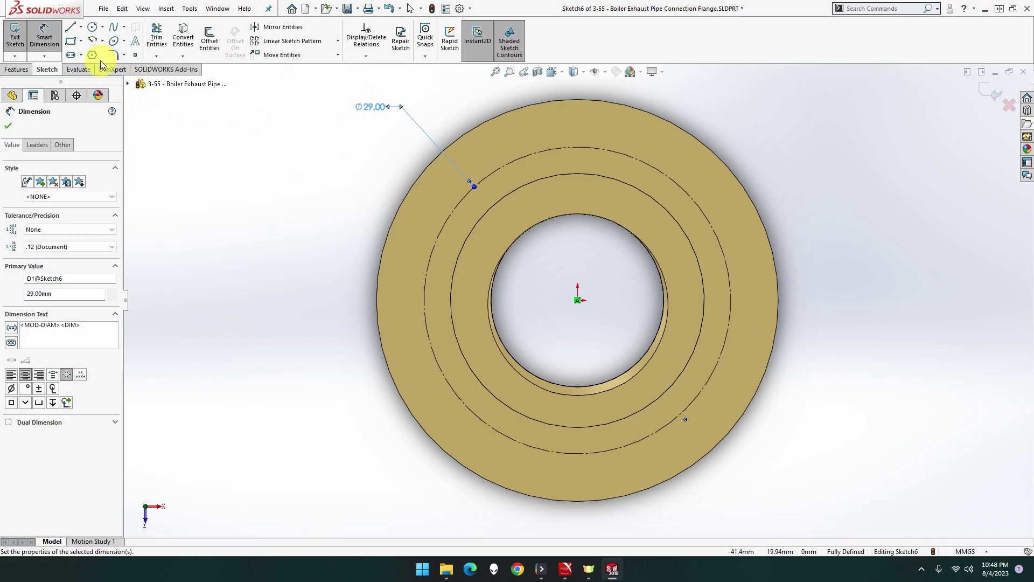
Step: Draw a horizontal and a vertical centerline through the origin, each spanning the 29 mm construction circle between opposite quadrant points
click(82, 27)
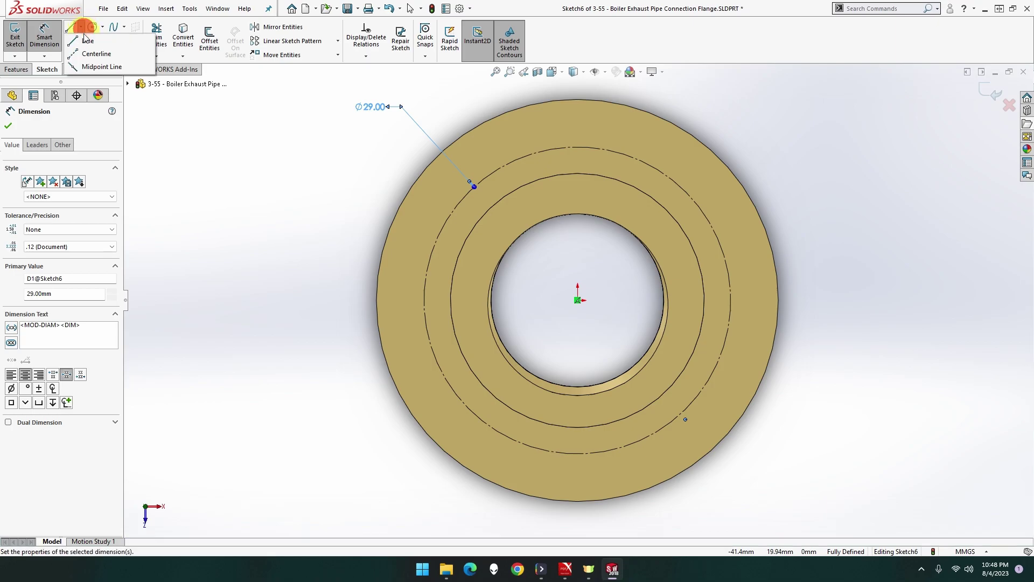
click(87, 50)
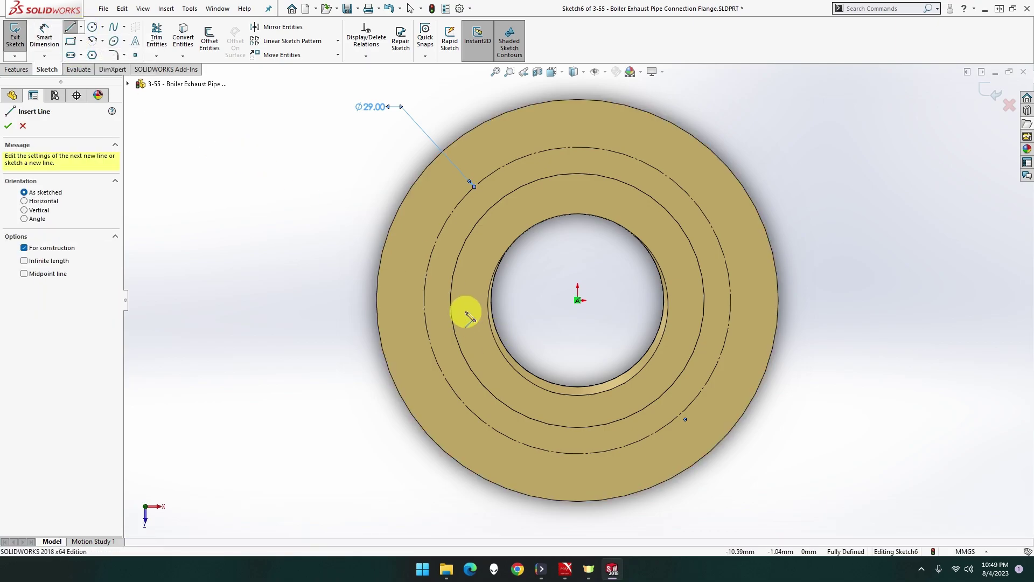
click(426, 301)
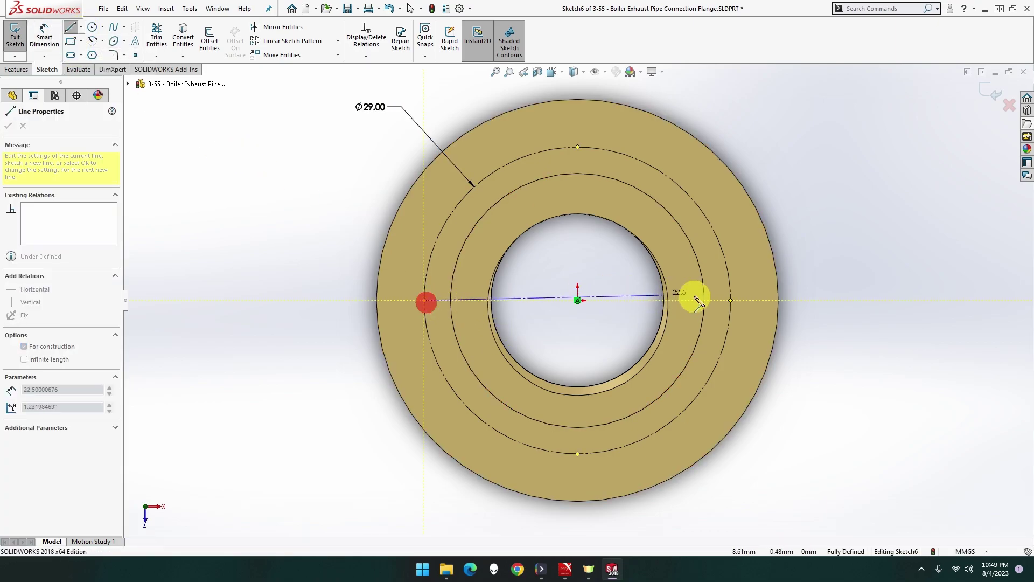
click(730, 301)
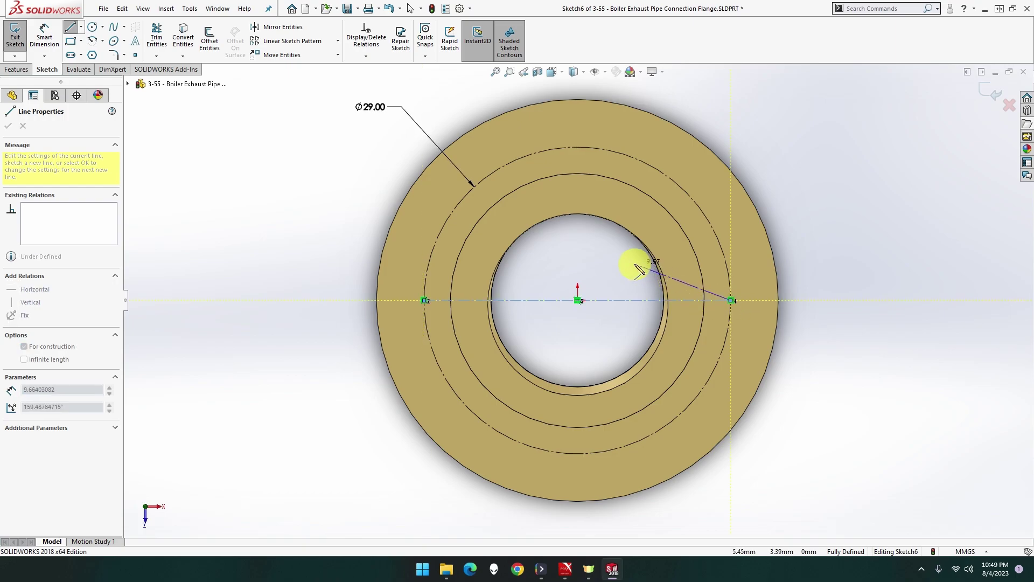
click(69, 30)
click(69, 31)
click(79, 28)
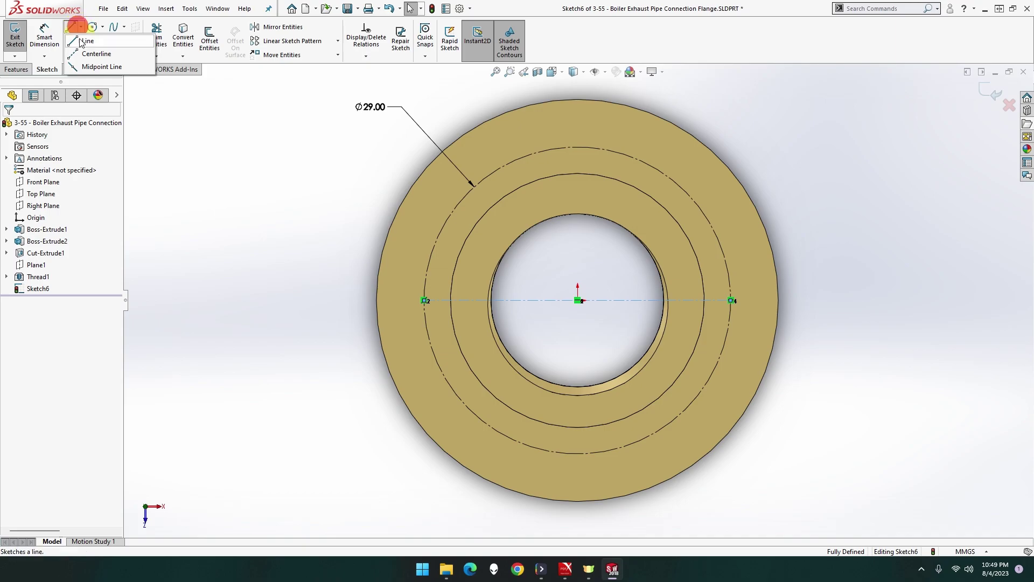
click(89, 56)
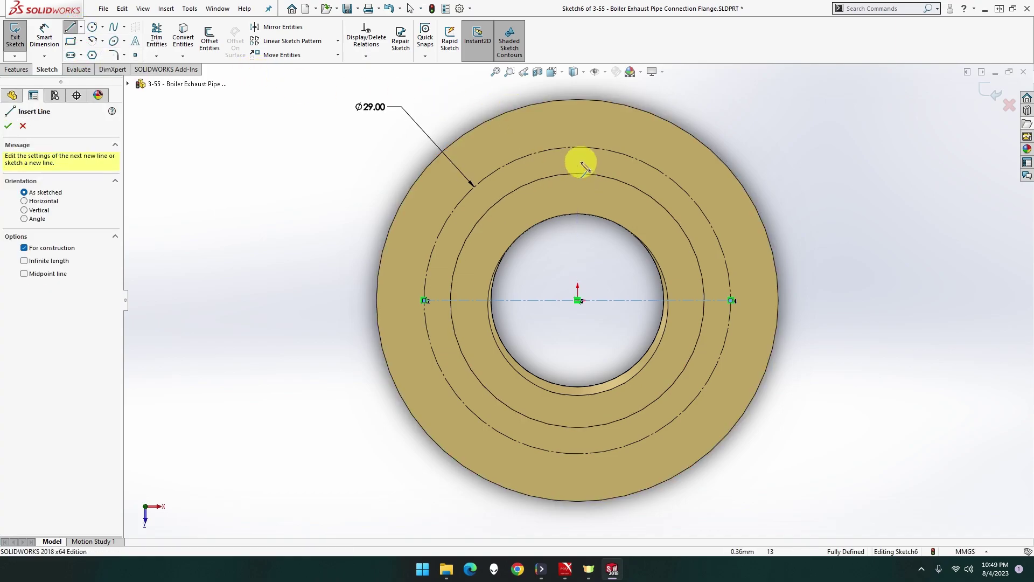
click(578, 146)
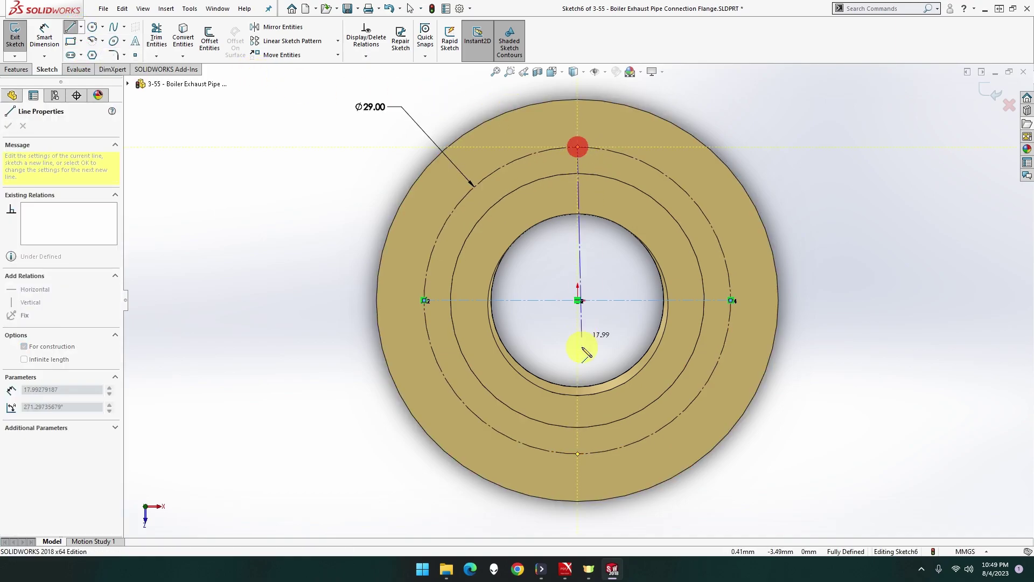
click(577, 453)
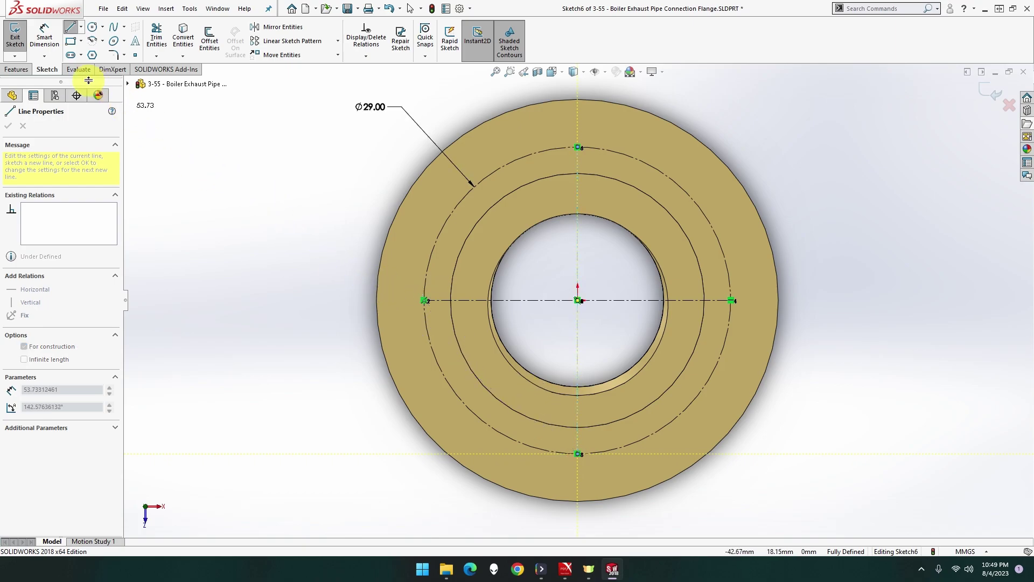
Step: Draw four small circles, about 2 to 4 mm in diameter, centred on the ends of the two centerlines
click(95, 34)
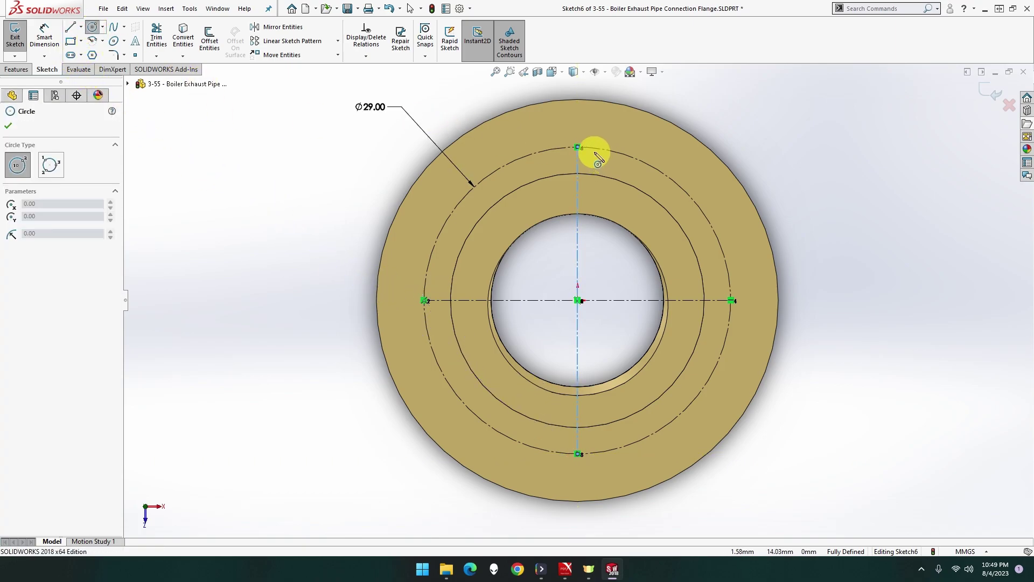
drag(578, 146, 594, 138)
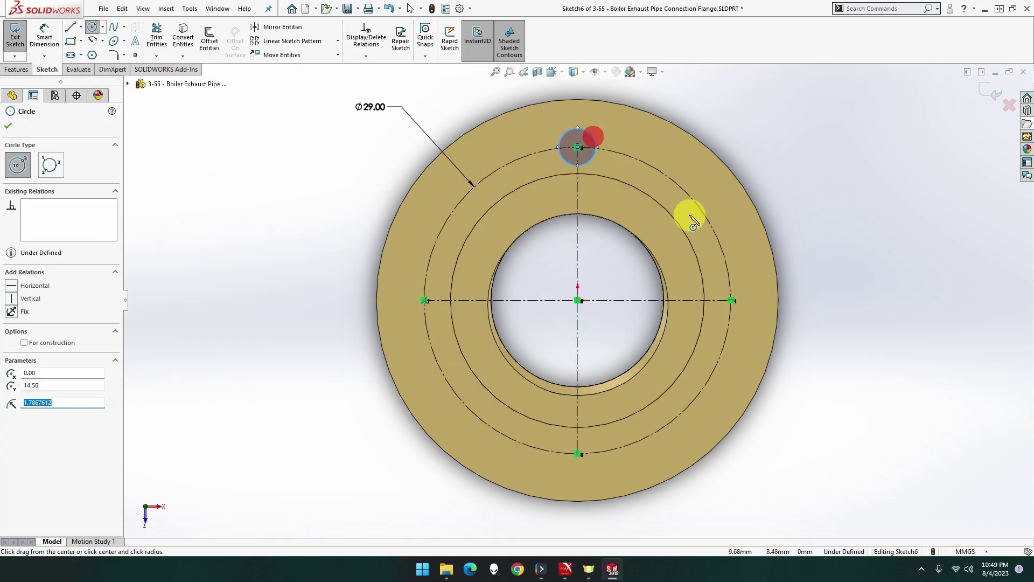
drag(730, 300, 721, 312)
drag(578, 454, 587, 462)
drag(424, 300, 437, 310)
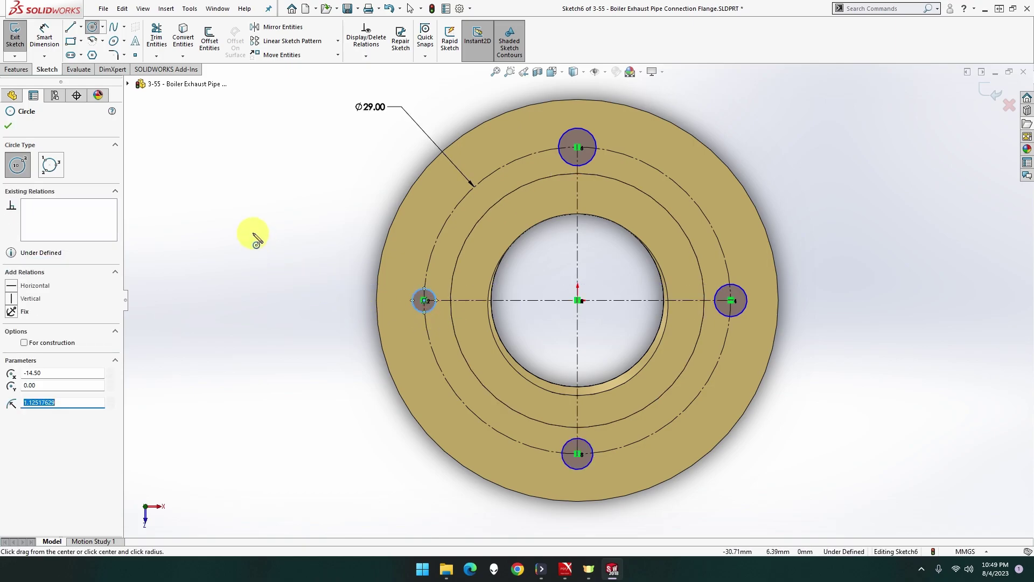
Step: Dimension the small circle at the horizontal centerline's left end to a 4 mm diameter
click(53, 44)
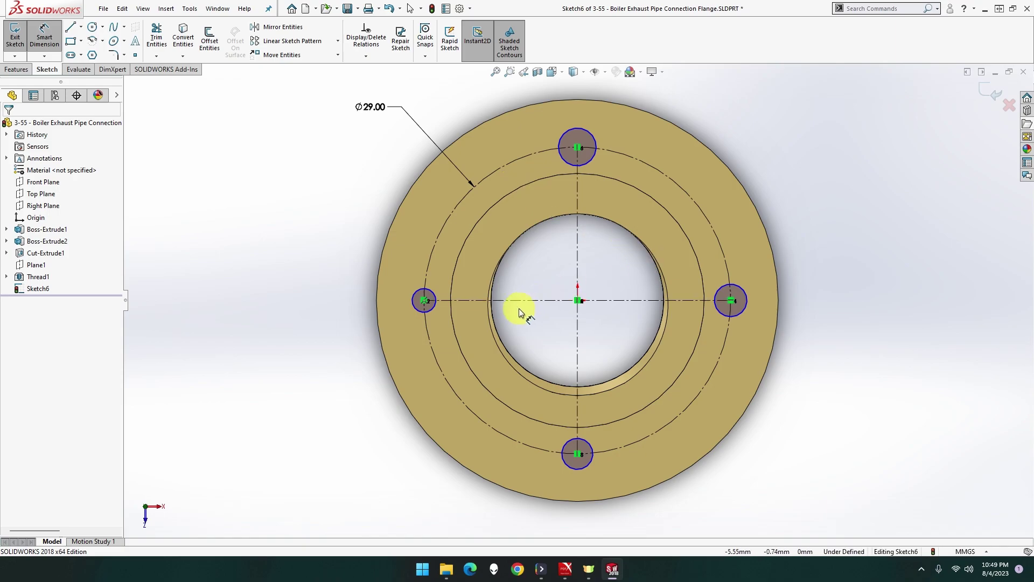
click(423, 297)
click(341, 244)
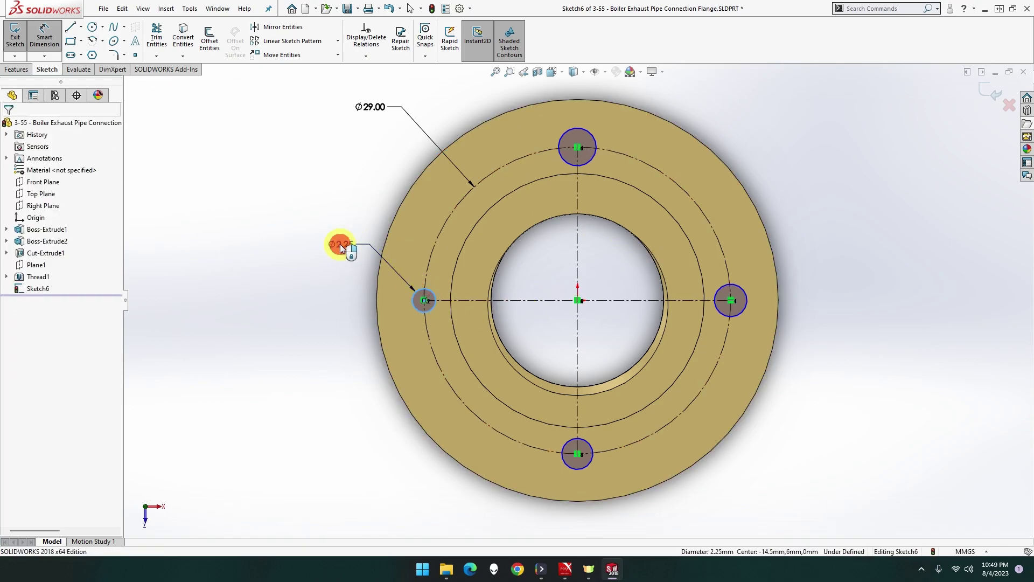
text(4)
key(Return)
key(Escape)
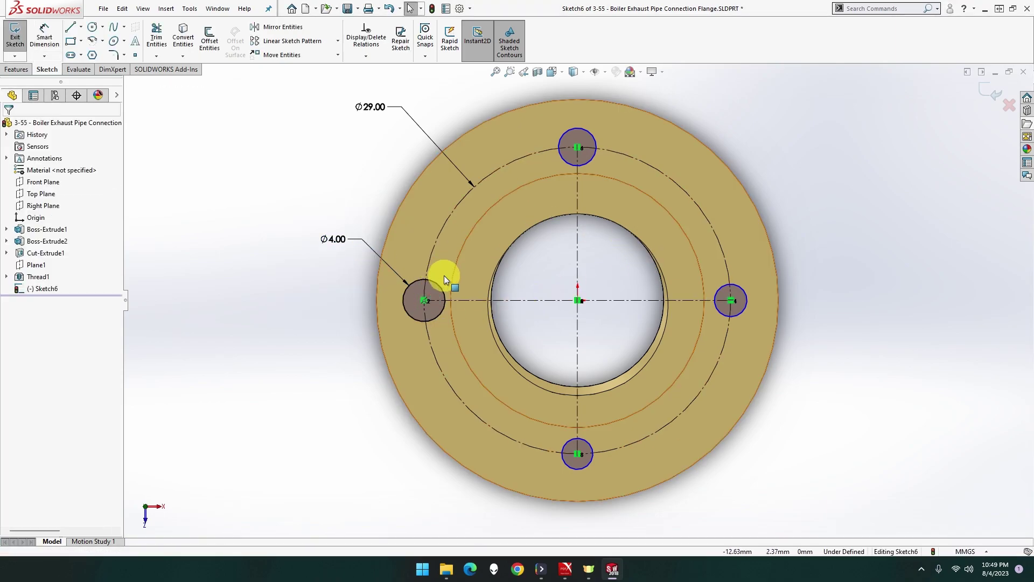
Step: Apply an Equal relation to the four small bolt-hole circles
click(432, 282)
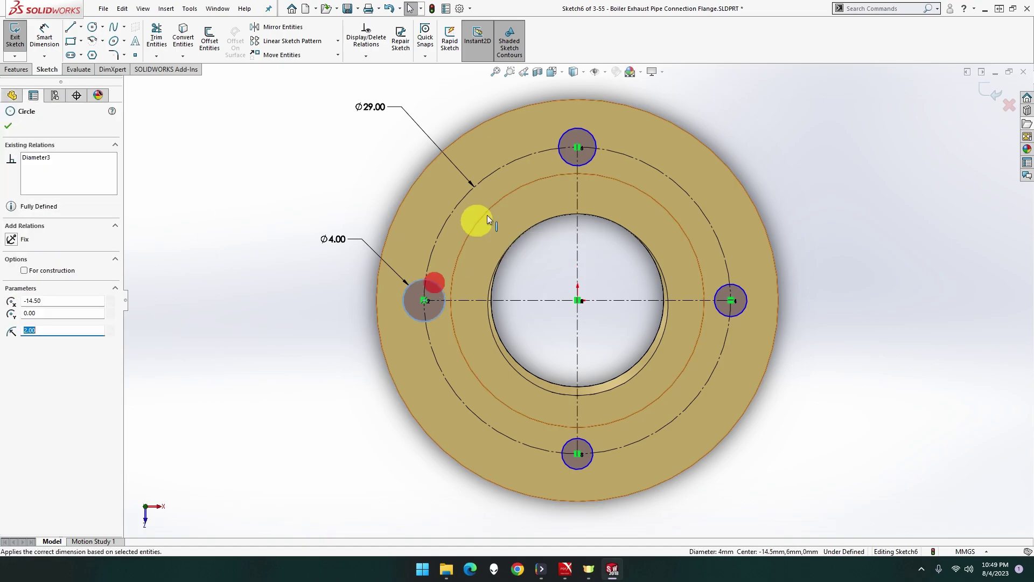
ctrl+click(565, 160)
ctrl+click(723, 285)
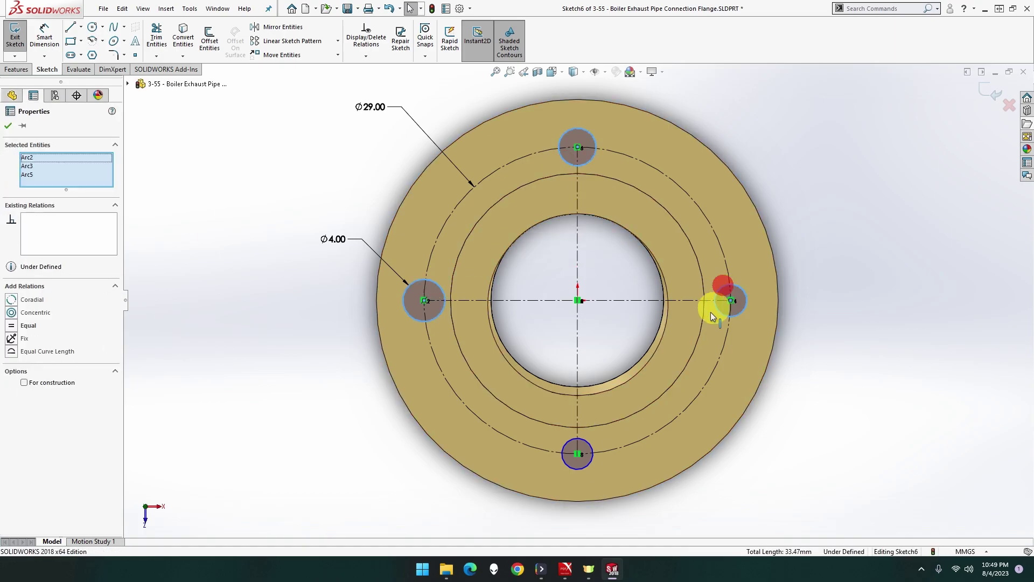
ctrl+click(591, 448)
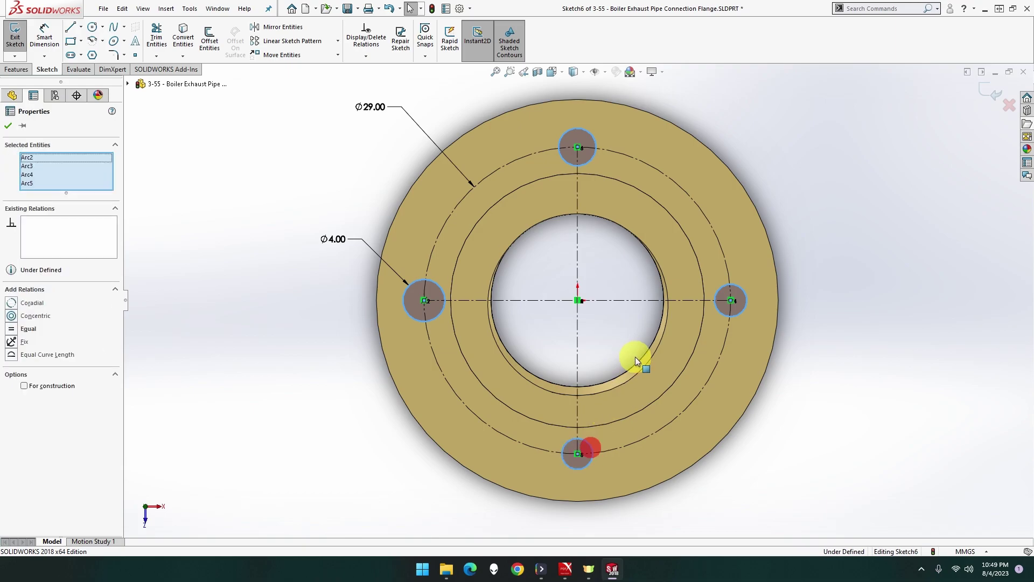
click(655, 400)
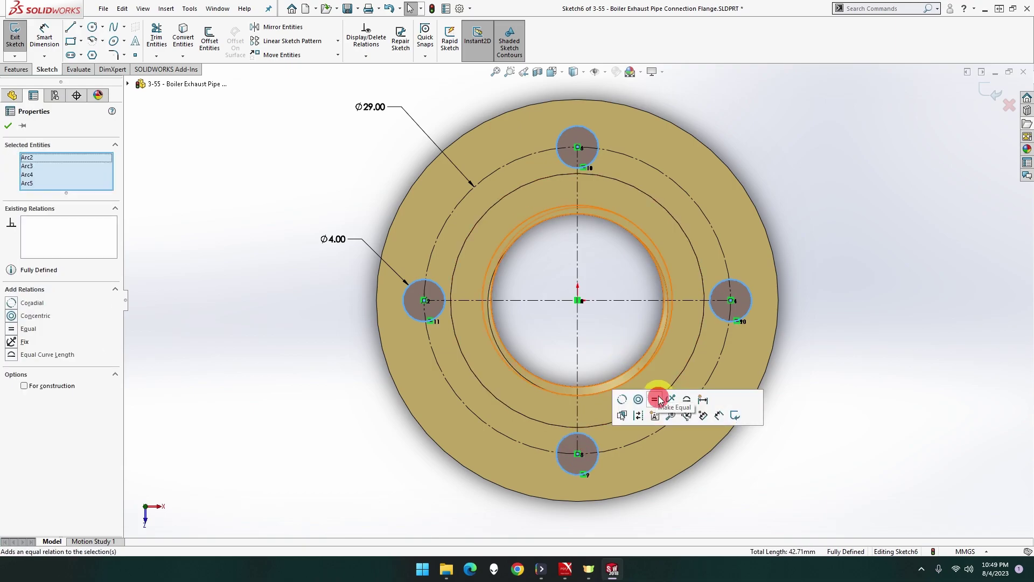
click(312, 332)
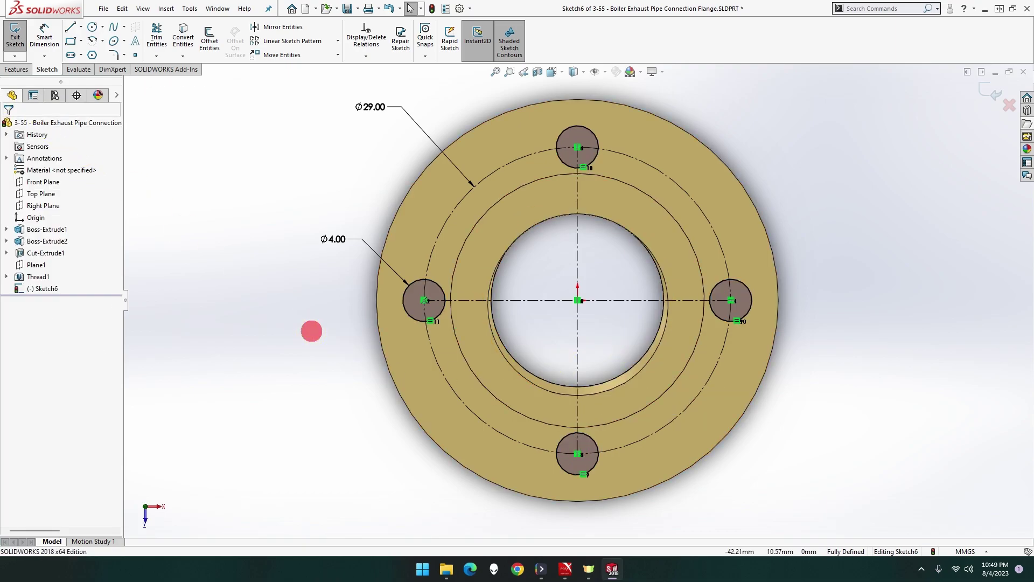
Step: Cut the four bolt holes through the flange with an Extruded Cut set to Through All
click(24, 71)
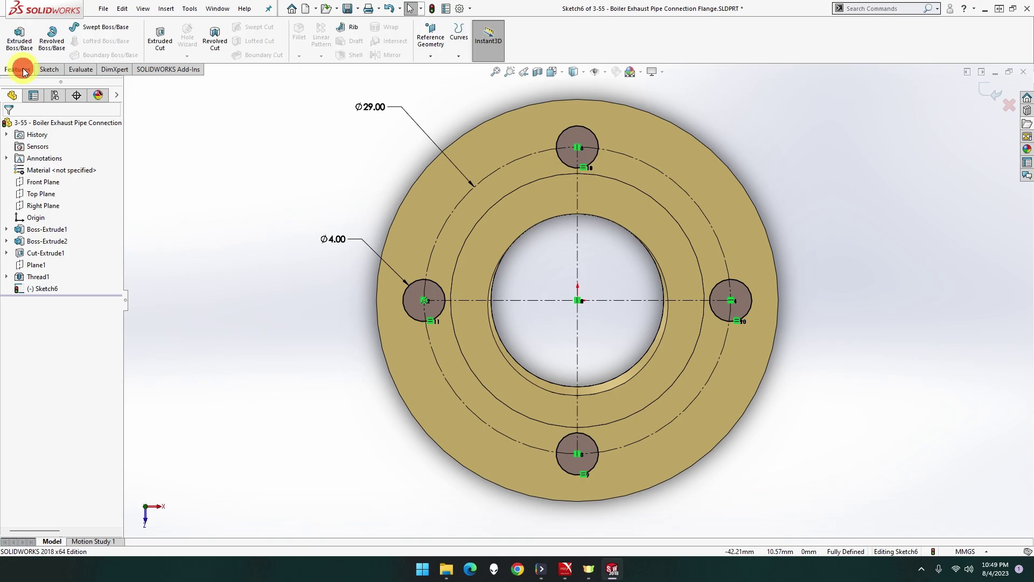
click(161, 43)
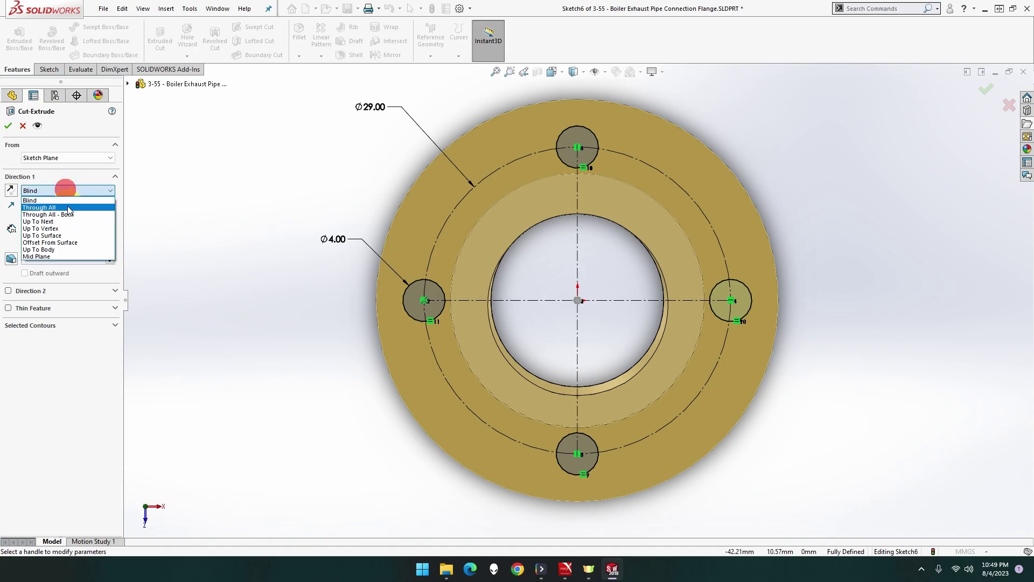
click(53, 204)
click(8, 126)
middle_drag(200, 219, 241, 199)
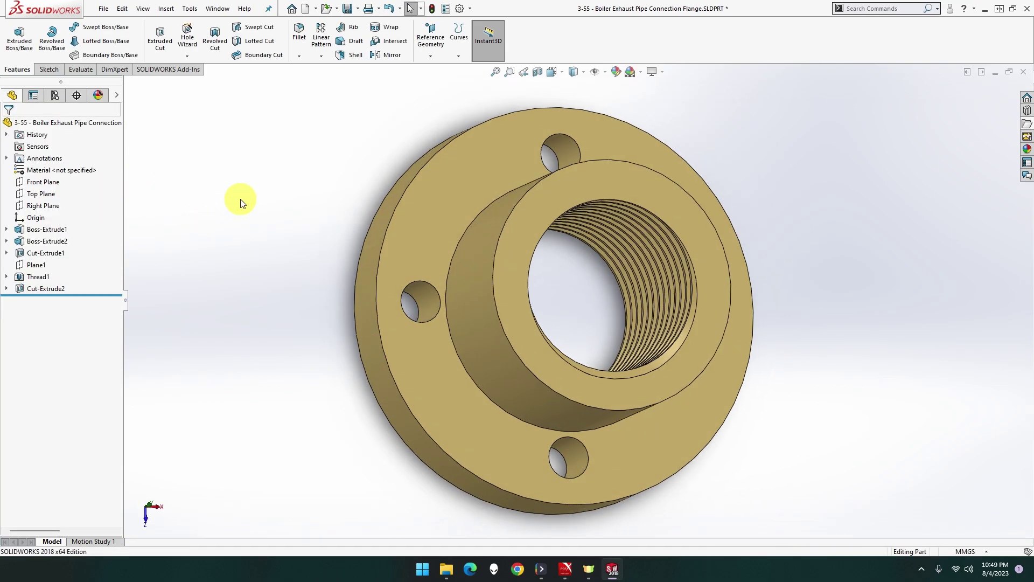
Step: Save the part and show the offset reference plane above the boss
key(ctrl+s)
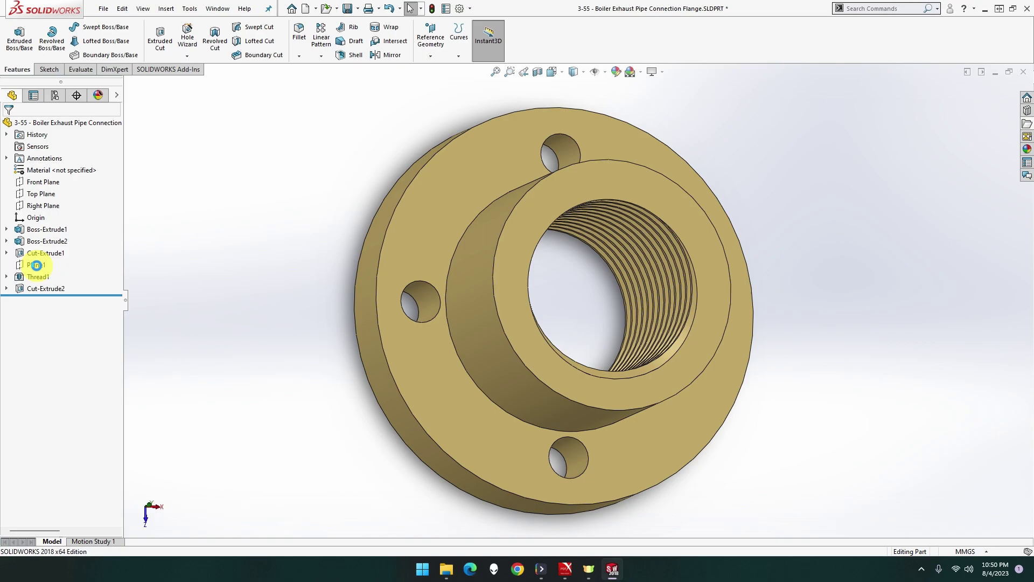
right_click(36, 265)
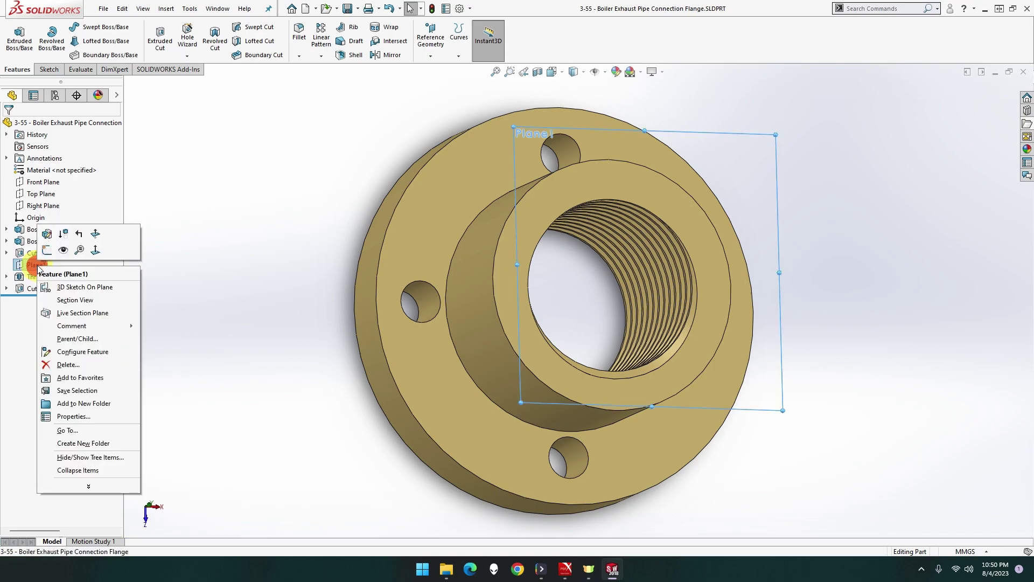
click(59, 252)
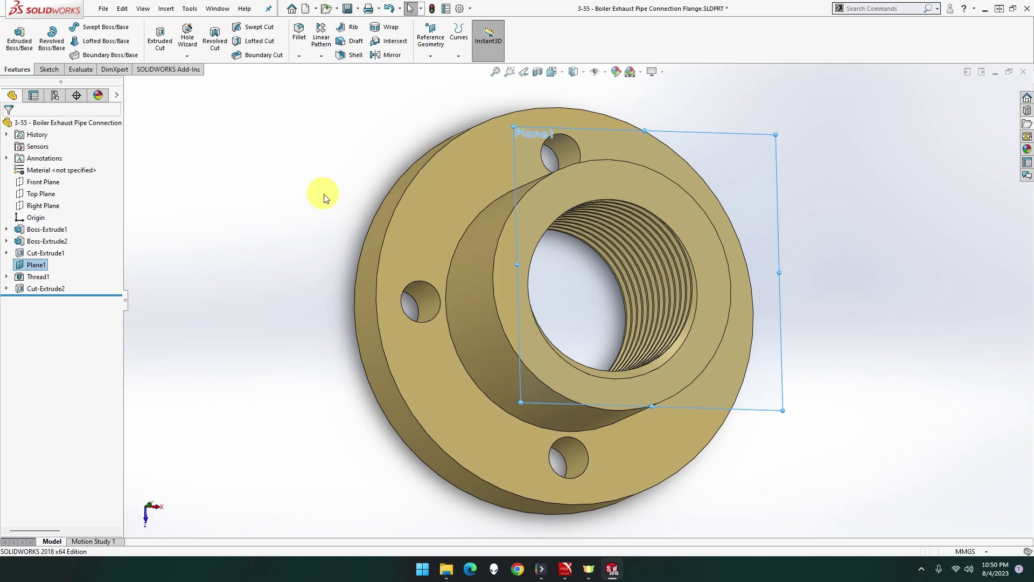
Step: Start a Metric Die thread of size M4x0.7 on the front circular edge of the flange's left bolt hole
click(182, 55)
click(195, 95)
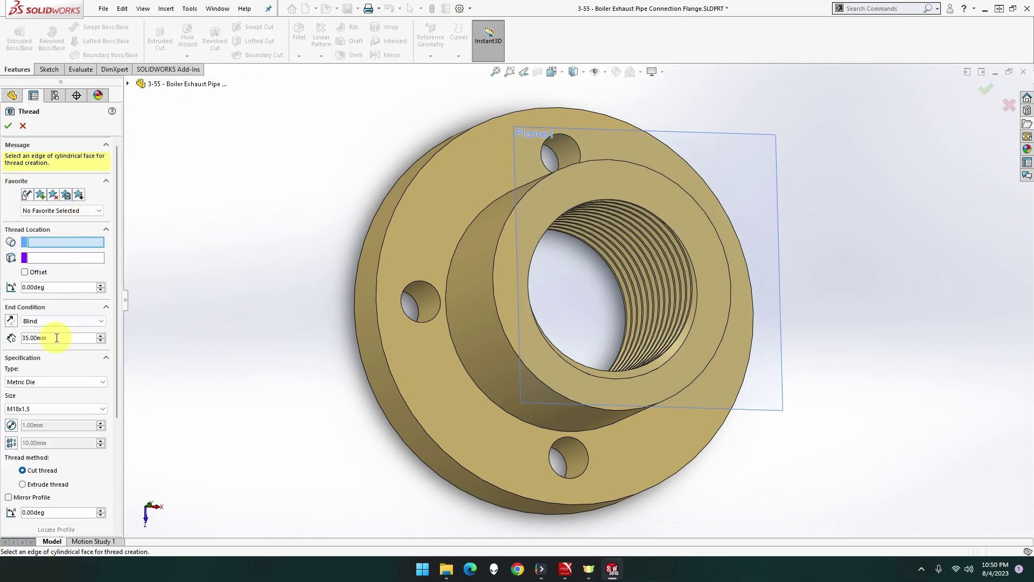
click(56, 409)
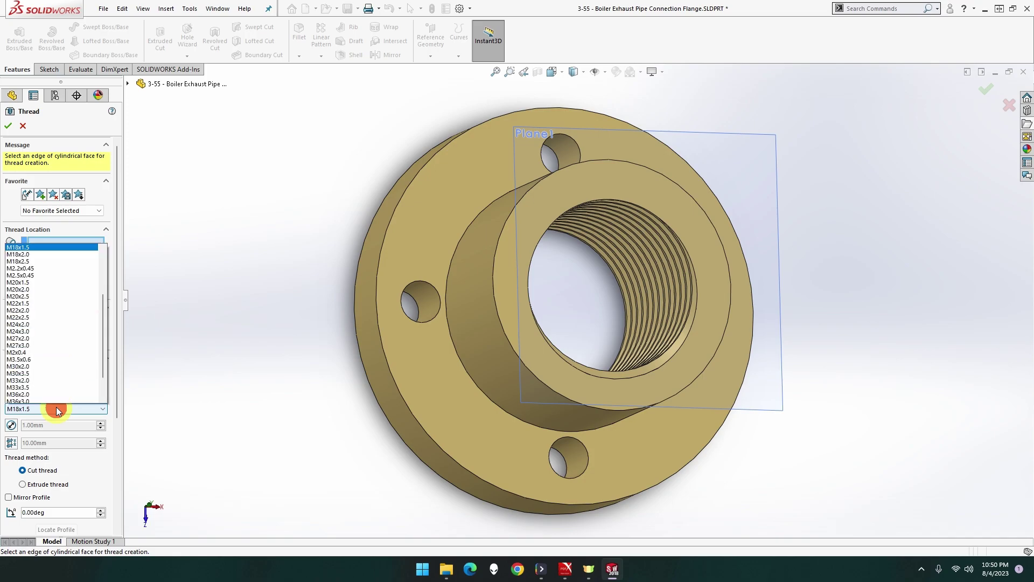
scroll(54, 375, down, 2)
scroll(52, 375, down, 3)
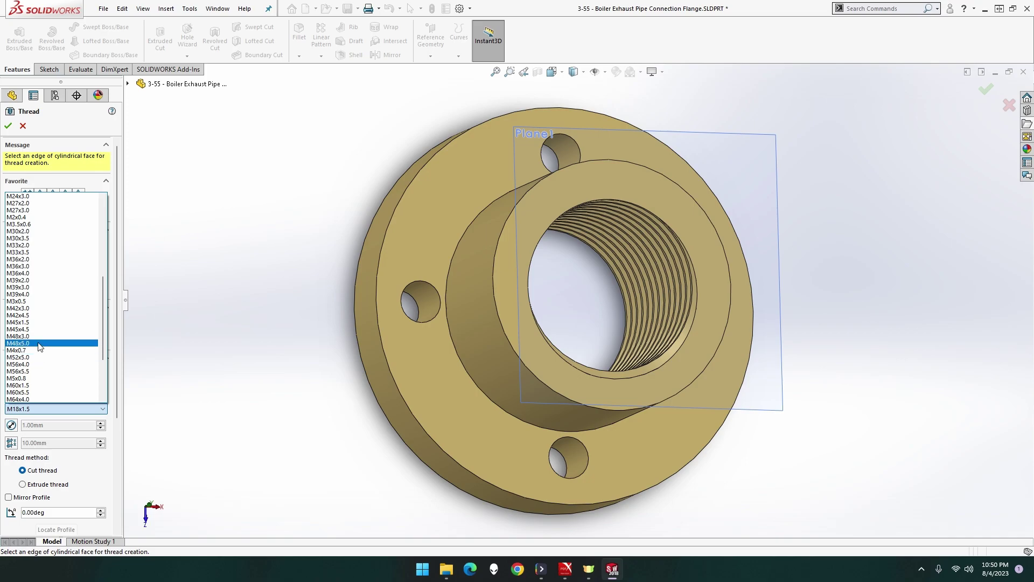
click(38, 351)
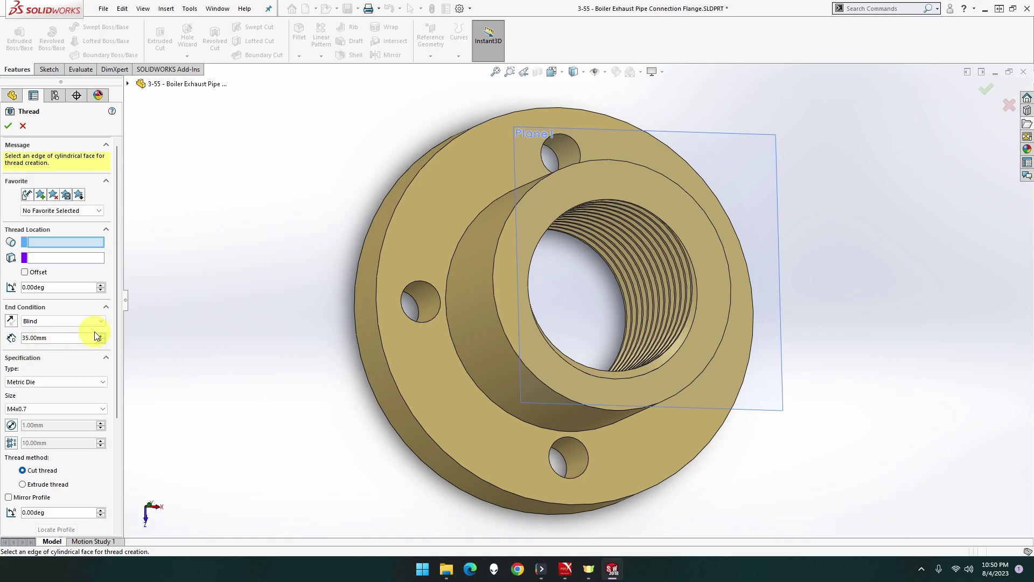
click(438, 293)
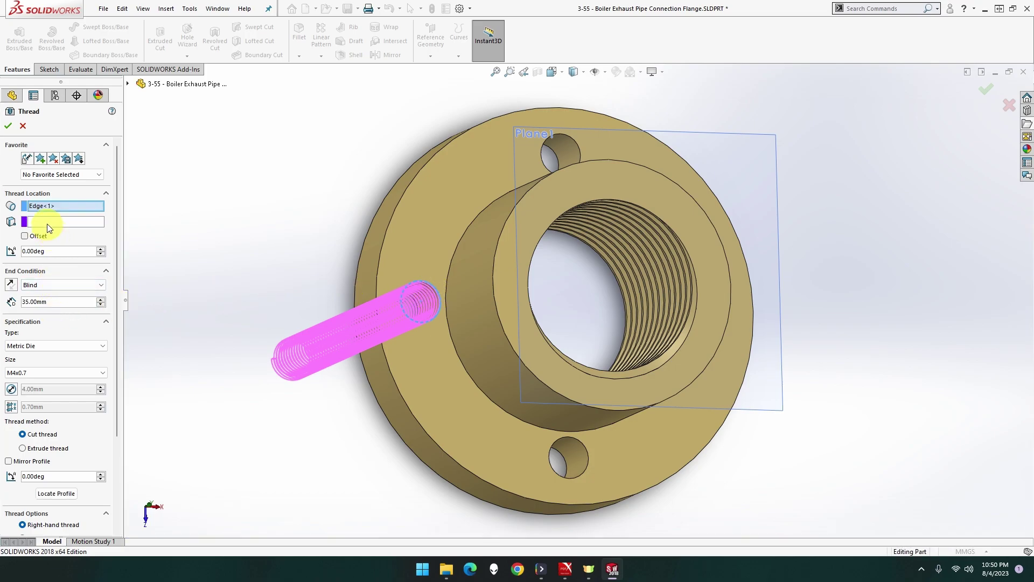
Step: Start the left hole's thread at Plane1, use the Extrude thread method, trim it with the start and end faces, and create it
click(719, 151)
middle_drag(404, 240, 425, 236)
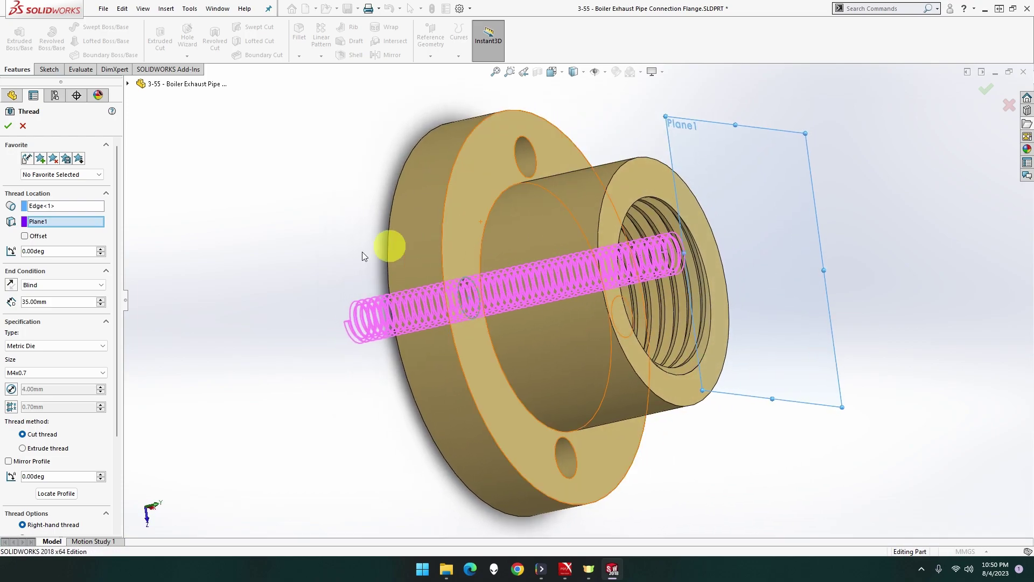
click(60, 452)
scroll(78, 444, down, 3)
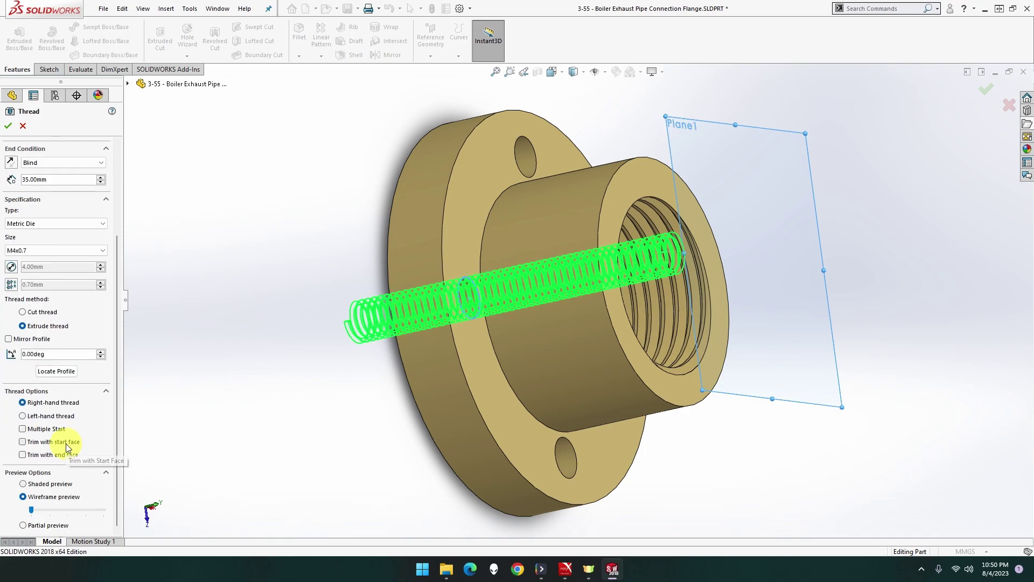
click(67, 444)
click(66, 455)
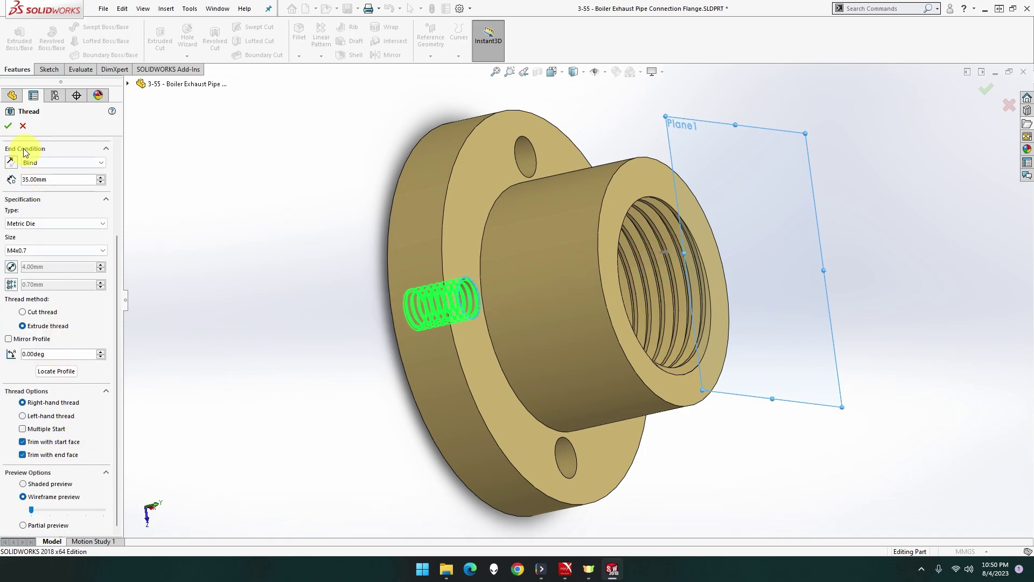
click(8, 127)
Step: Add an M4x0.7 extruded thread to the upper bolt hole, starting at Plane1 and trimmed with the start and end faces
middle_drag(326, 270, 293, 266)
scroll(299, 267, up, 2)
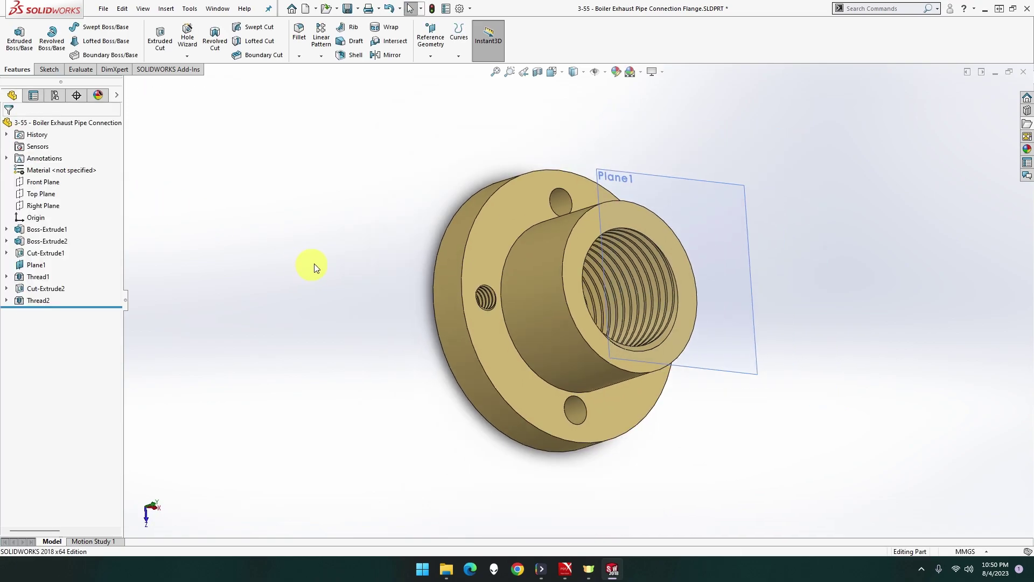
middle_drag(474, 231, 420, 240)
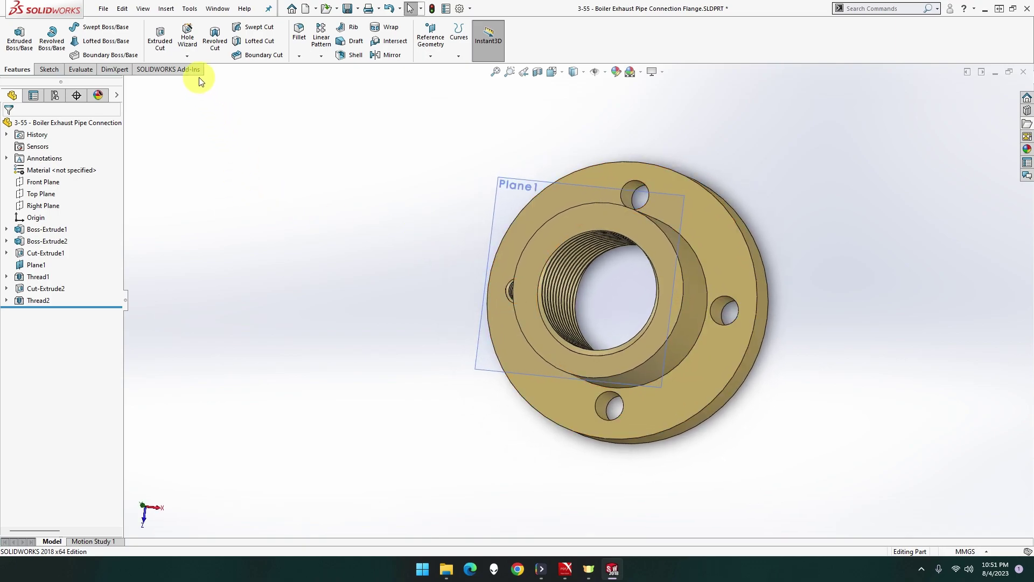
click(188, 56)
click(199, 92)
click(632, 182)
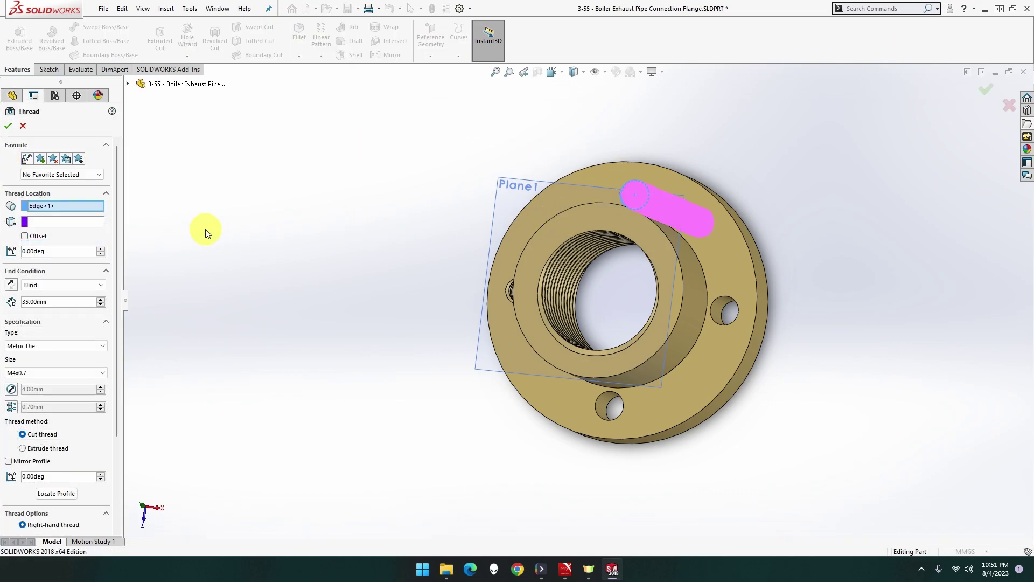
click(73, 222)
click(514, 186)
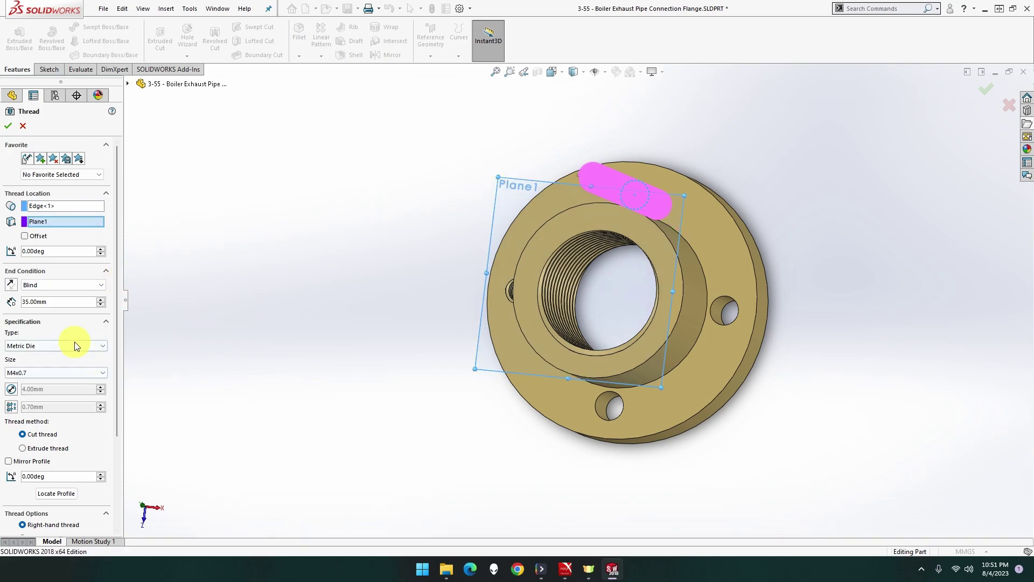
scroll(73, 437, down, 3)
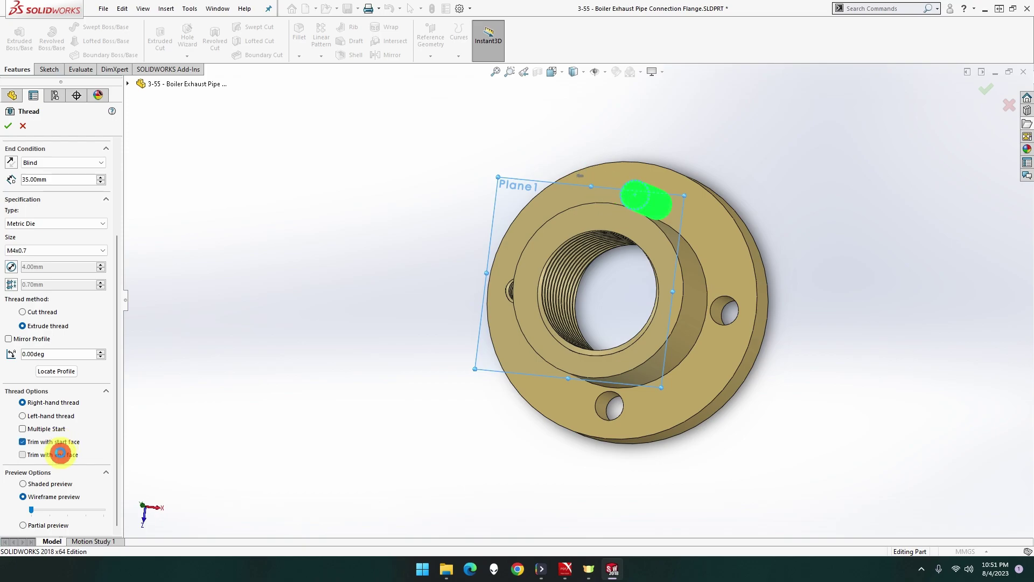
click(8, 128)
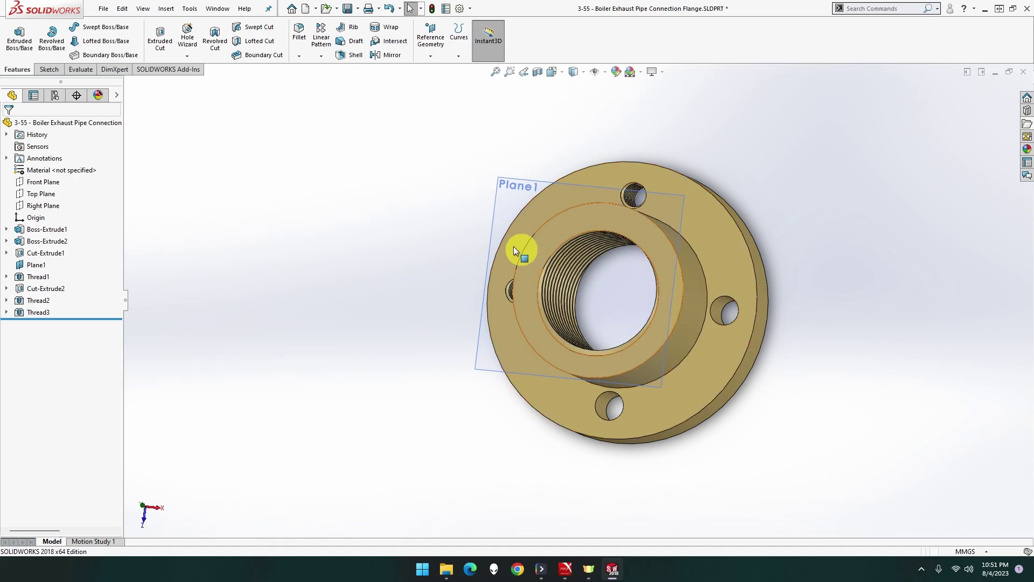
Step: Add an M4x0.7 extruded thread to the right bolt hole, starting at Plane1 and trimmed with the start and end faces
click(195, 57)
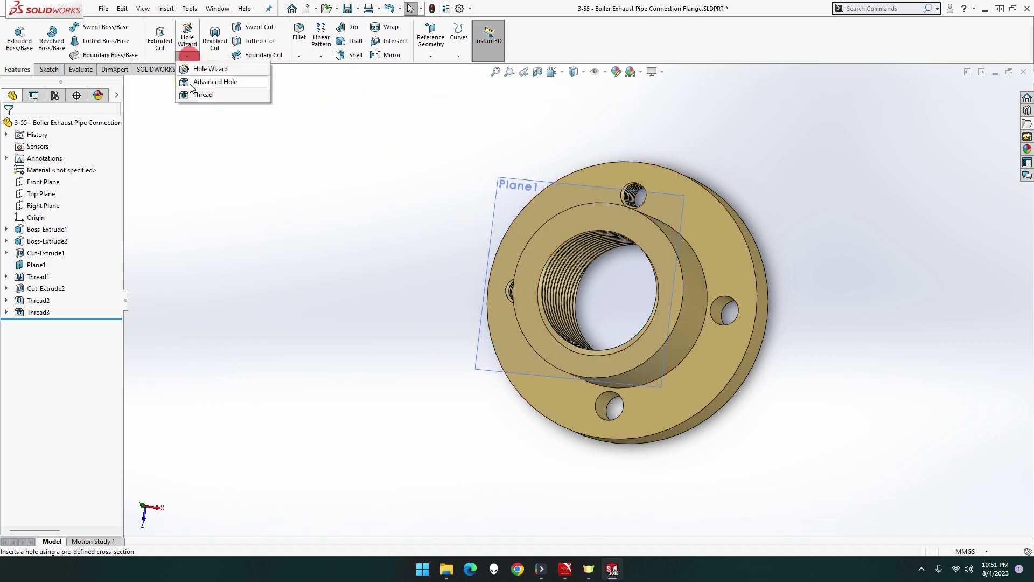
click(192, 94)
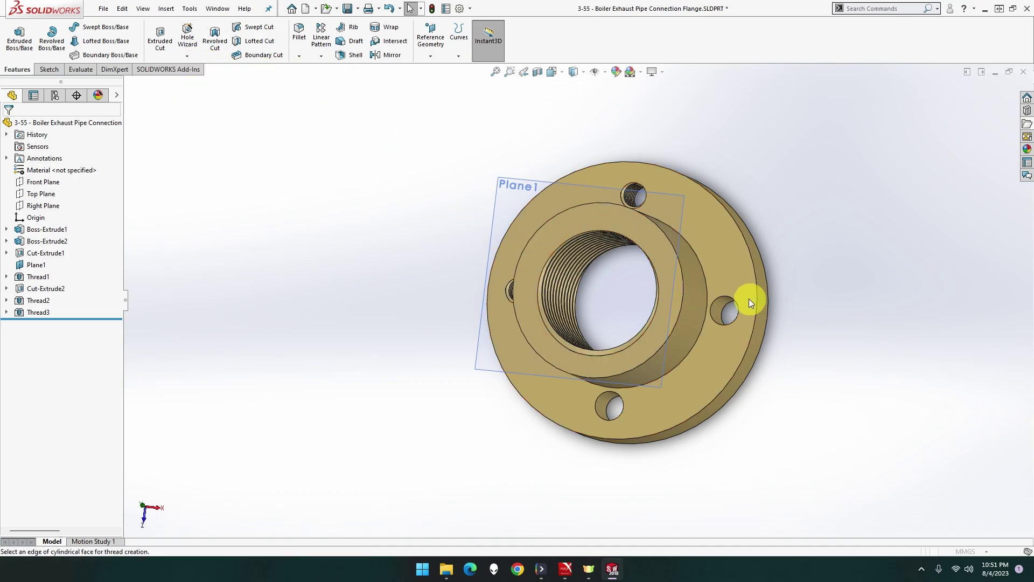
click(732, 298)
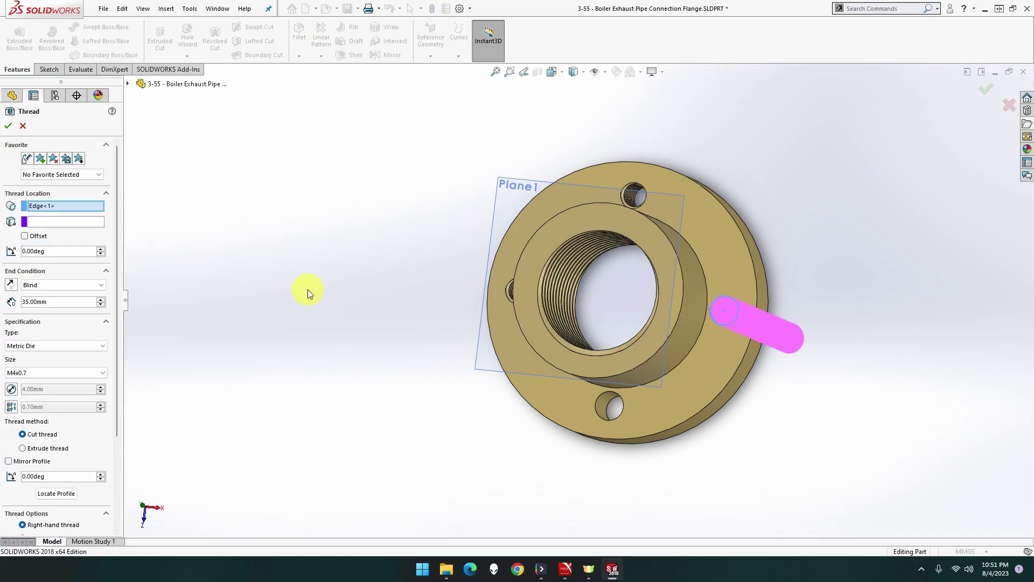
click(39, 221)
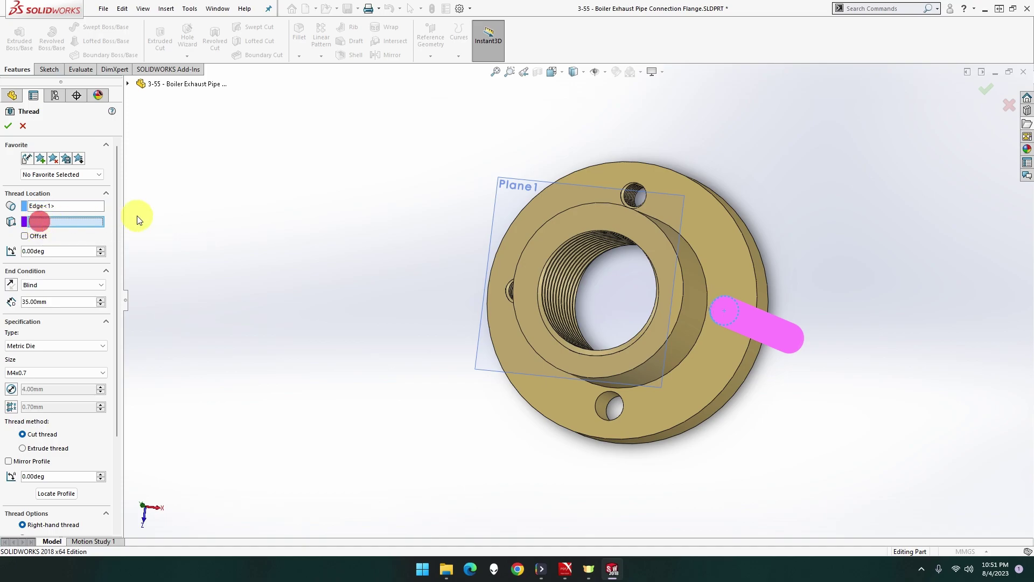
click(516, 191)
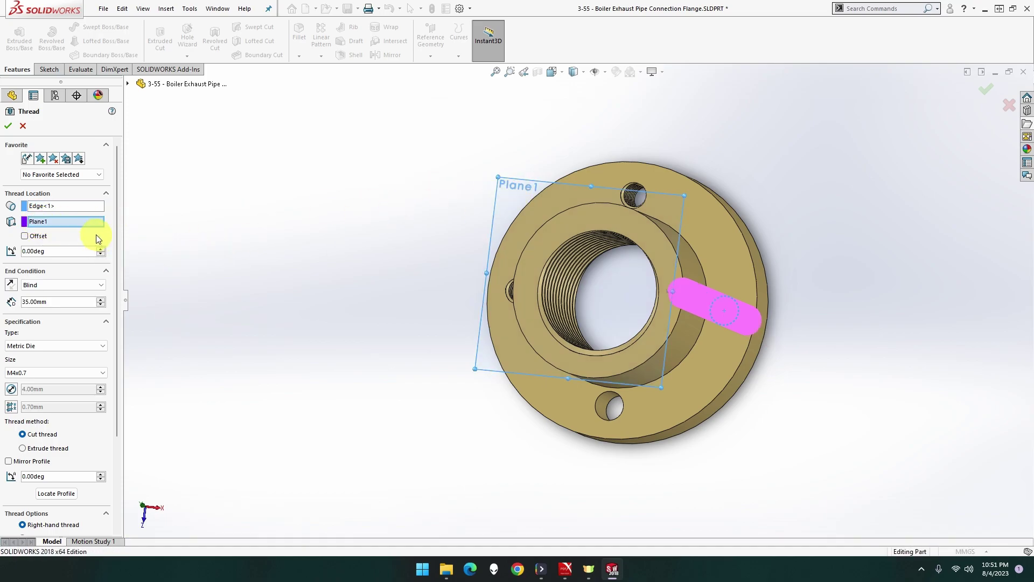
click(61, 448)
scroll(103, 441, down, 3)
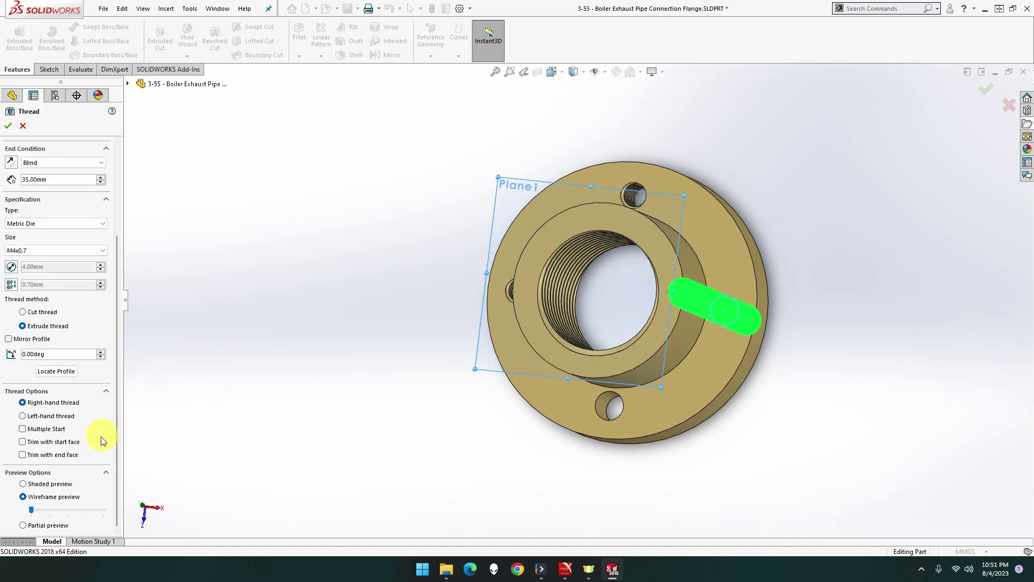
click(72, 448)
click(70, 455)
click(7, 126)
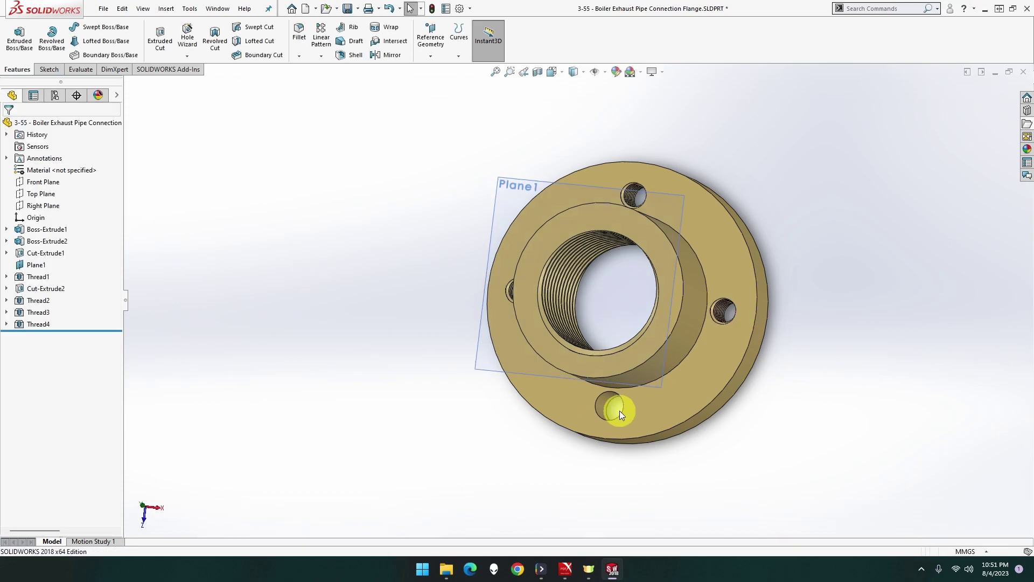
Step: Add an M4x0.7 extruded thread to the lower bolt hole, starting at Plane1 and trimmed with the start and end faces
click(187, 55)
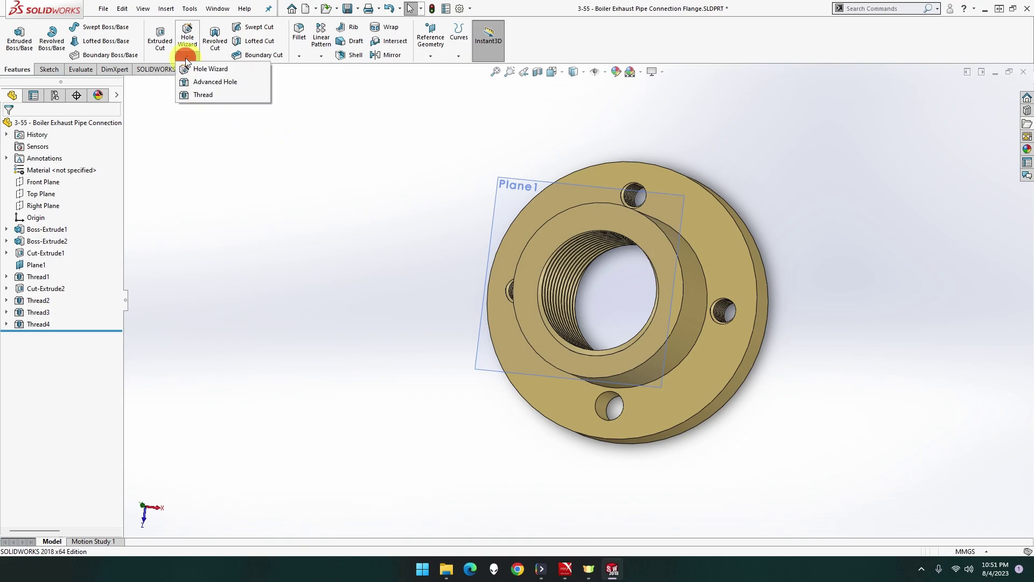
click(200, 95)
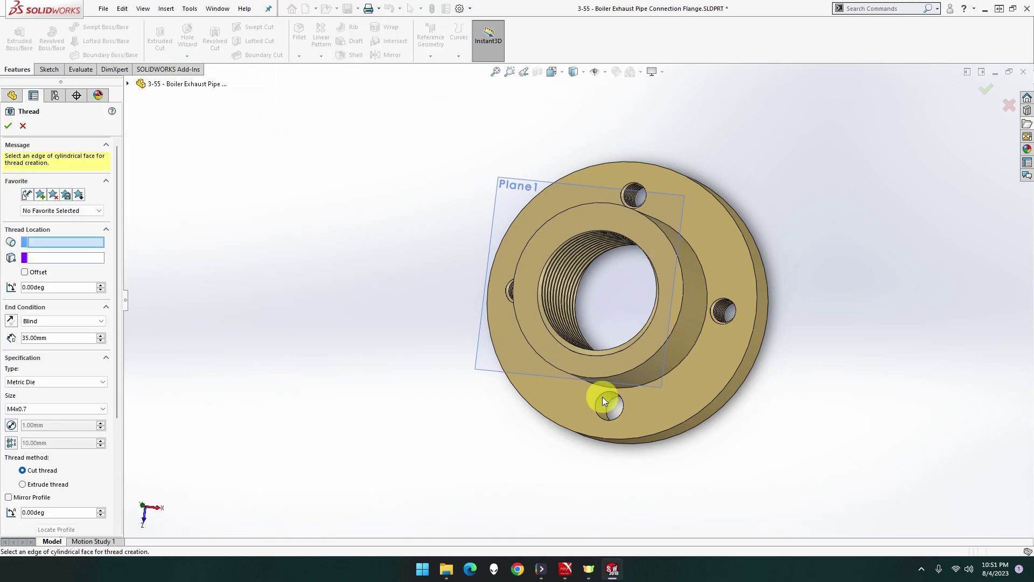
click(620, 384)
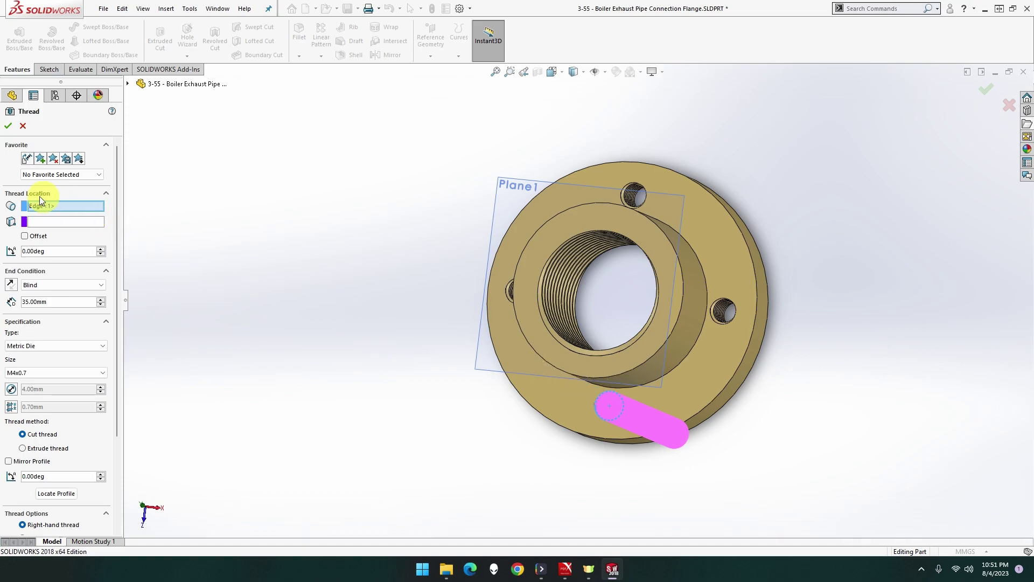
click(44, 221)
click(505, 194)
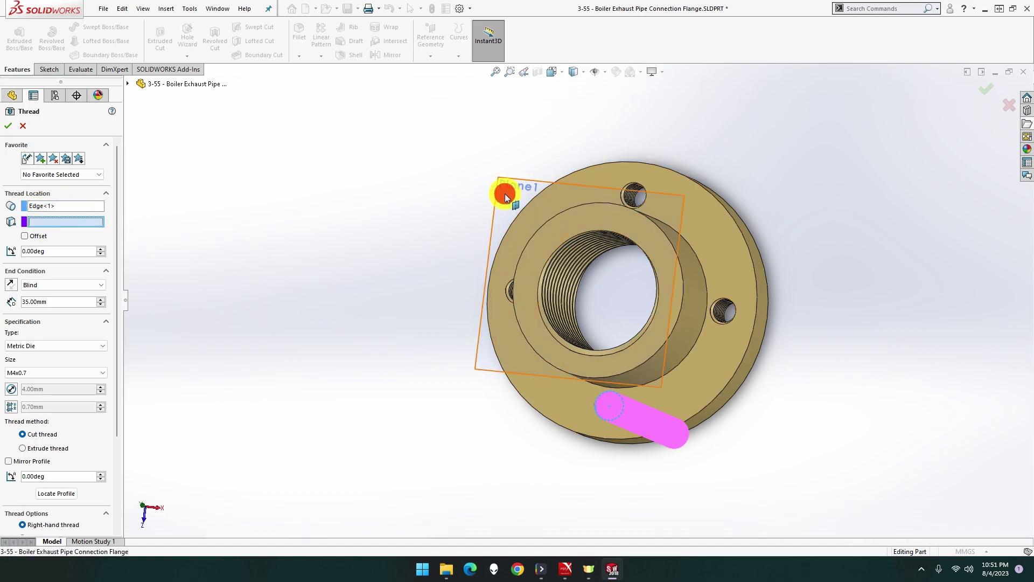
click(64, 449)
scroll(99, 438, down, 3)
click(73, 456)
click(69, 442)
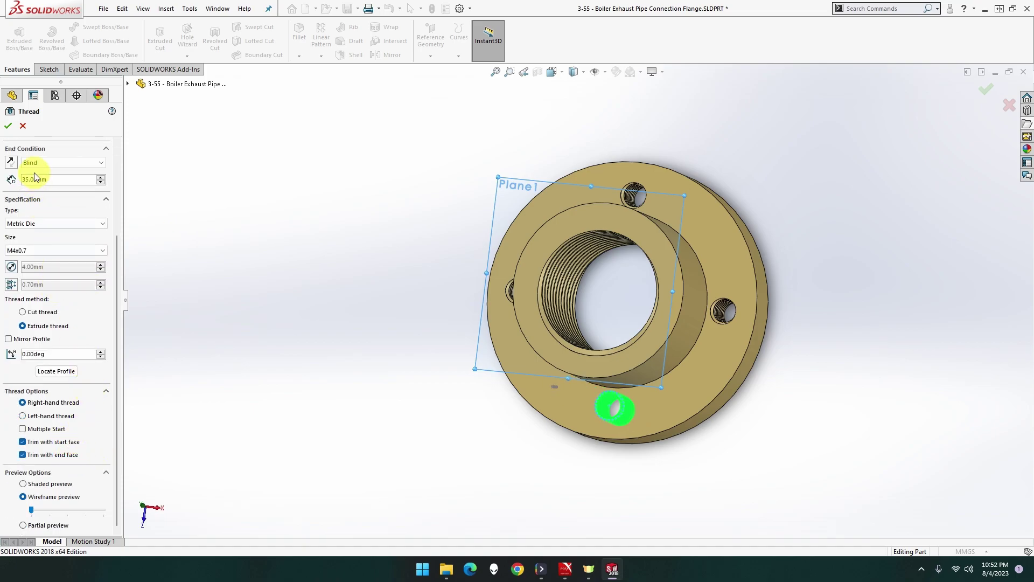
click(9, 125)
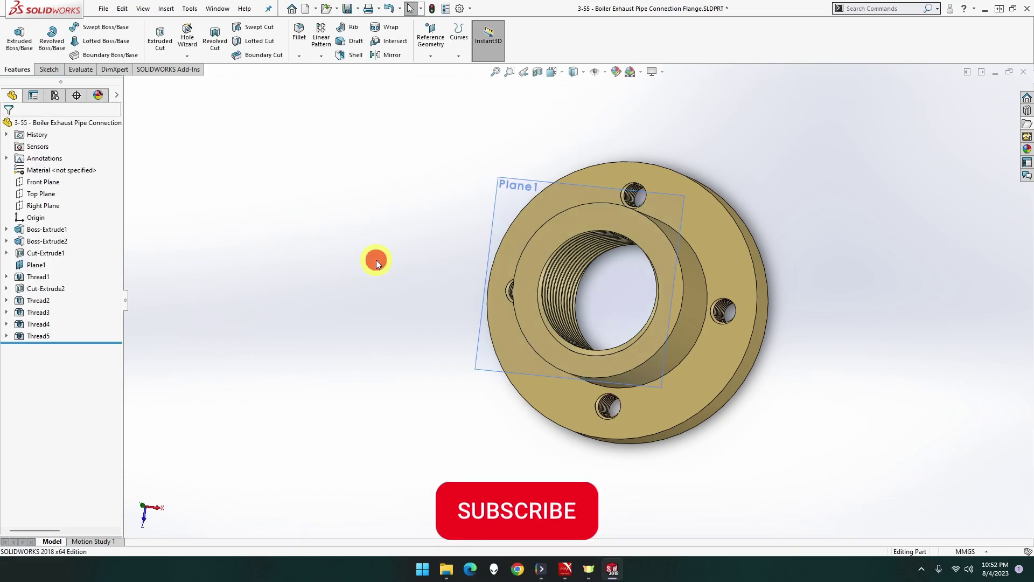
Step: Hide the offset reference plane Plane1 and save the flange part
right_click(496, 194)
click(515, 199)
click(451, 219)
middle_drag(451, 219, 466, 245)
key(ctrl+s)
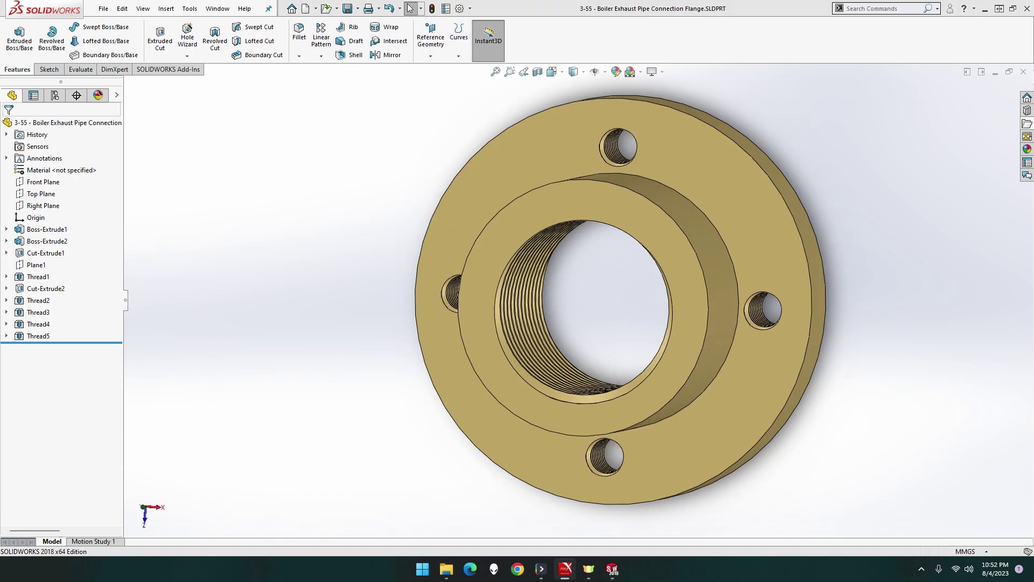